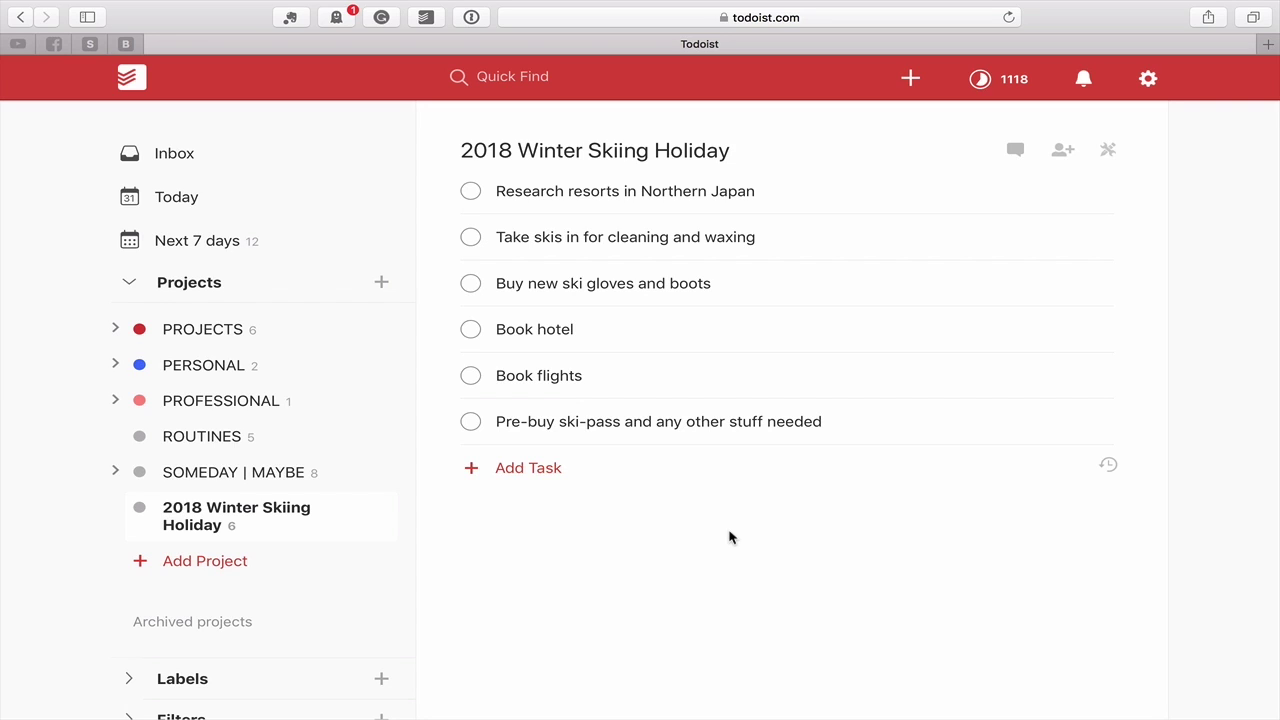
Step: Nest the 2018 Winter Skiing Holiday project under PERSONAL and expand that group to show its sub-projects
drag(109, 507, 120, 392)
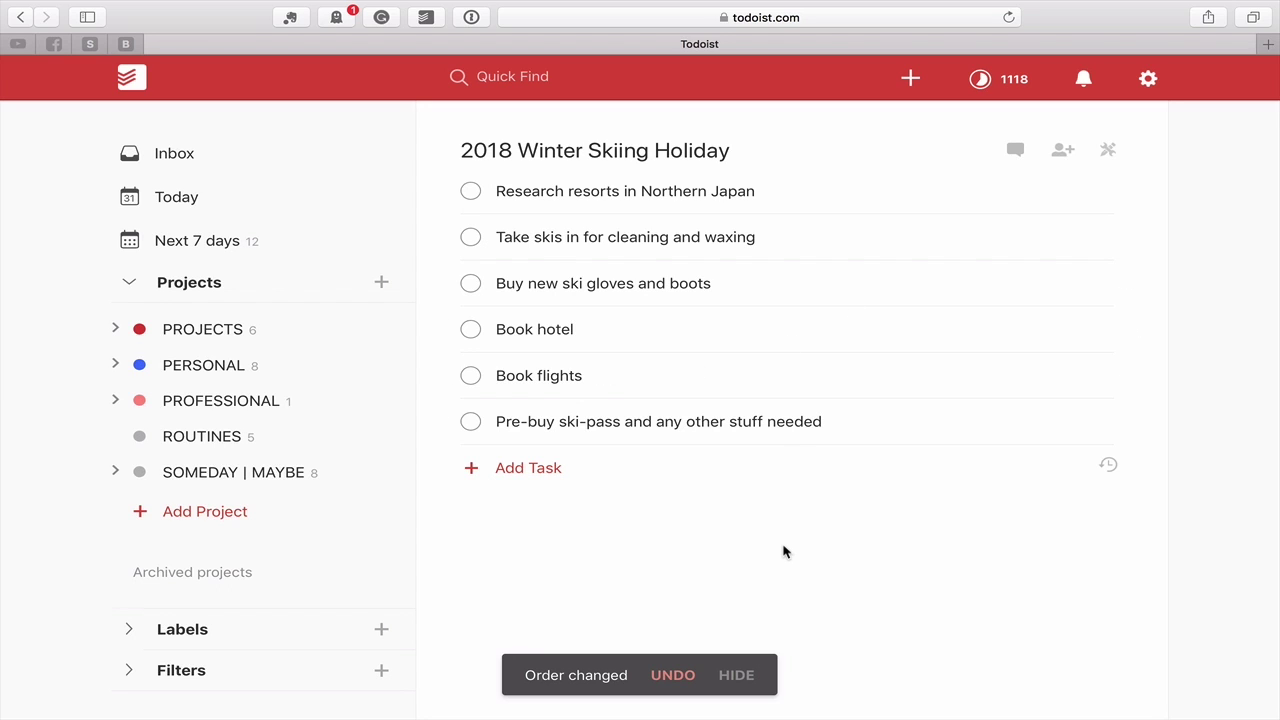
click(115, 368)
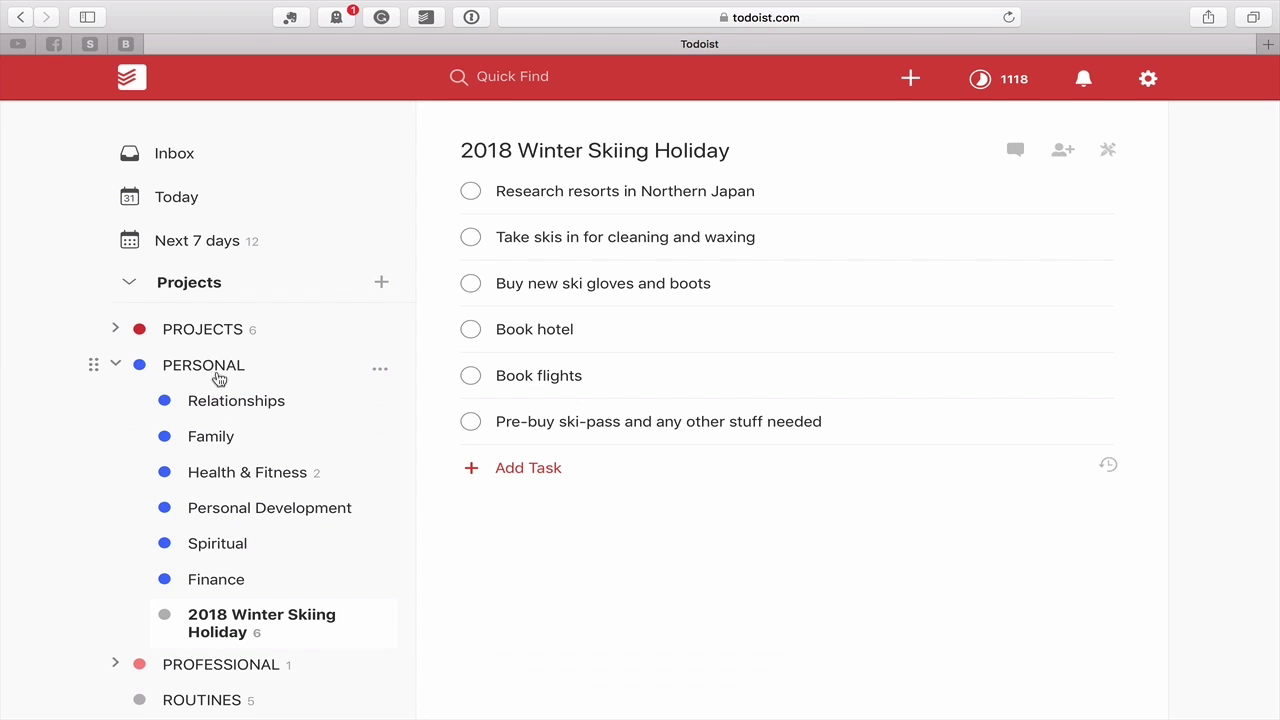
click(115, 368)
click(115, 368)
Step: Move the 2018 Winter Skiing Holiday project back to the top level below SOMEDAY | MAYBE and collapse PERSONAL
drag(135, 614, 110, 498)
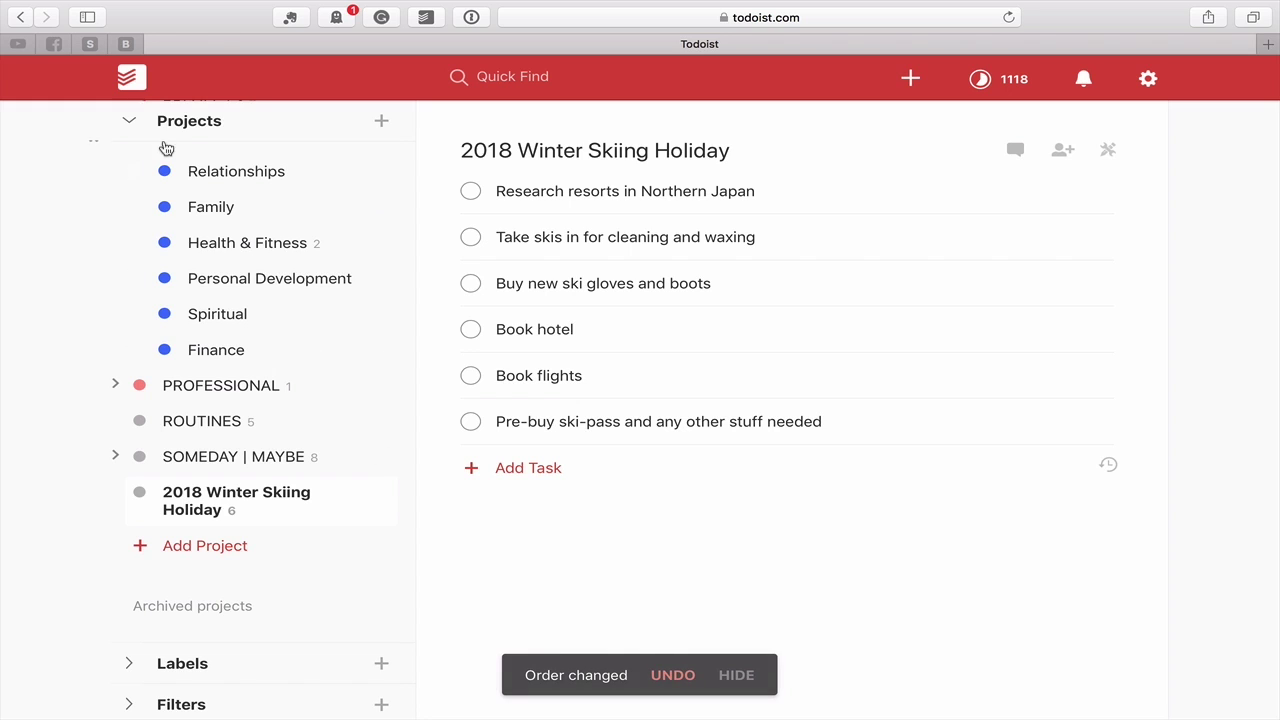
click(129, 121)
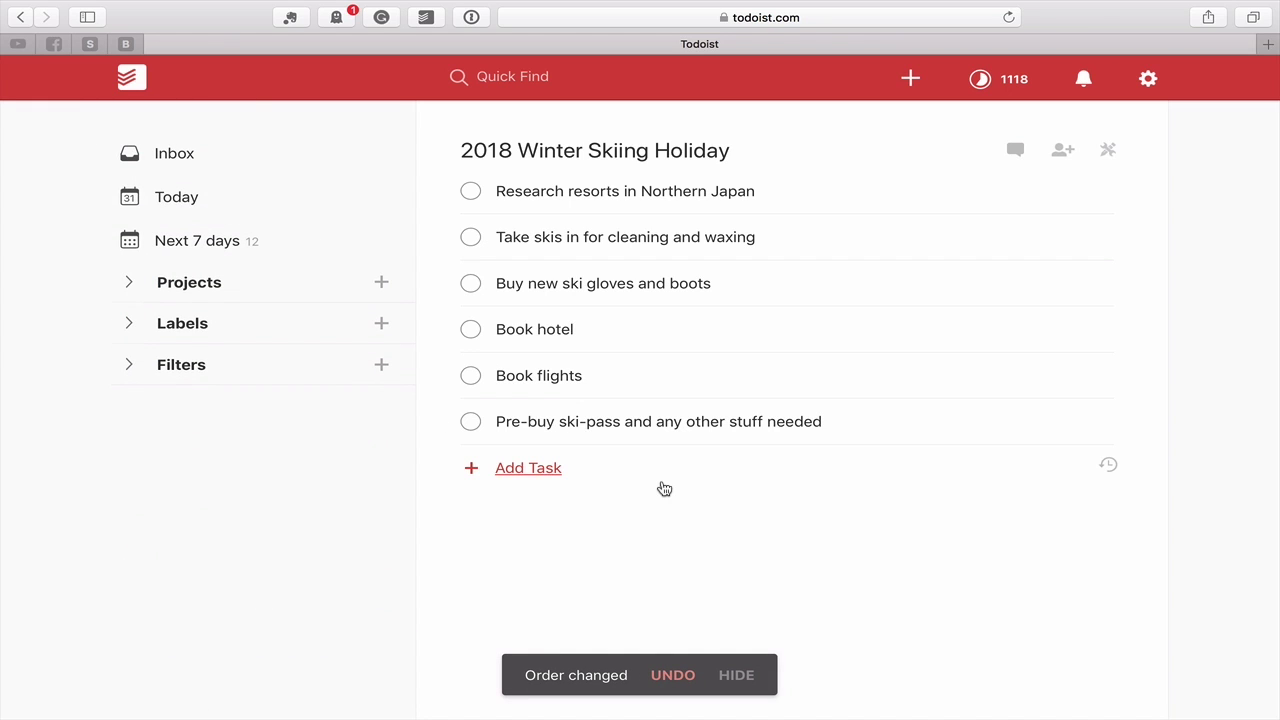
click(129, 283)
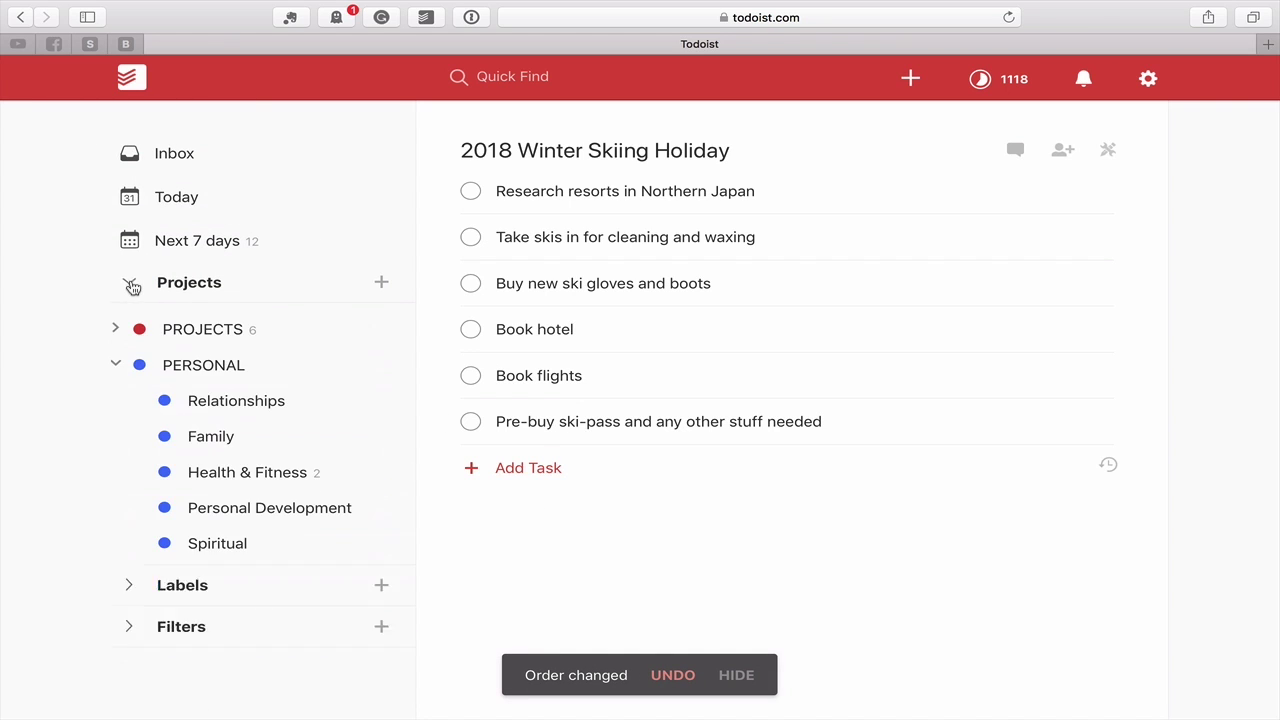
scroll(357, 434, down, 5)
scroll(357, 434, up, 1)
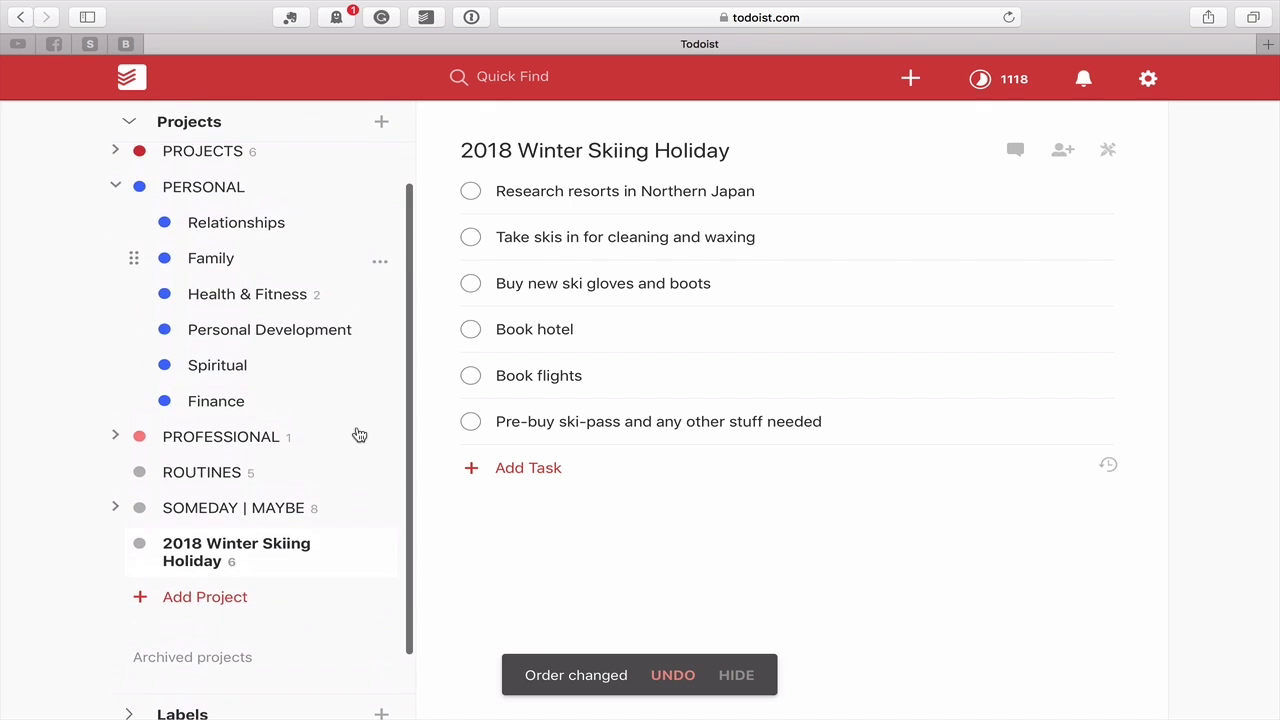
click(115, 186)
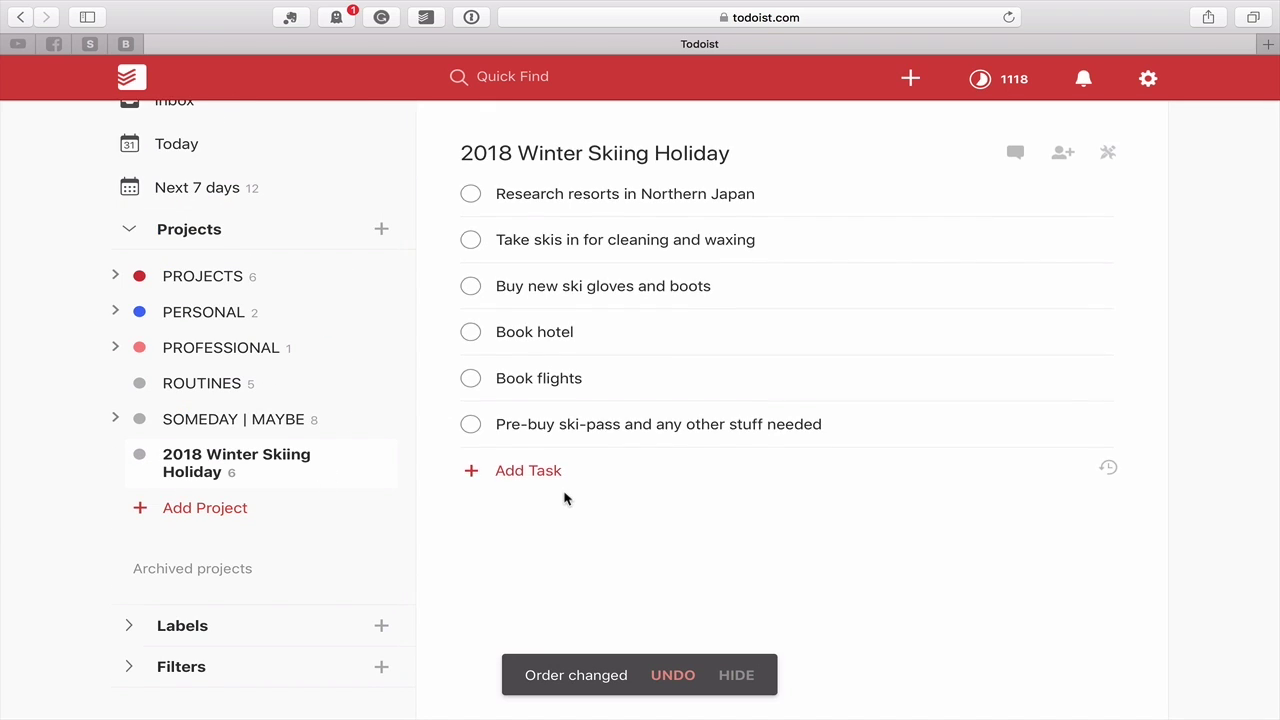
Step: Add the task "!![START PROJECT]!! 2018 Winter Skiing Holiday" with priority 2 and due date 30 Oct to the skiing project
click(510, 470)
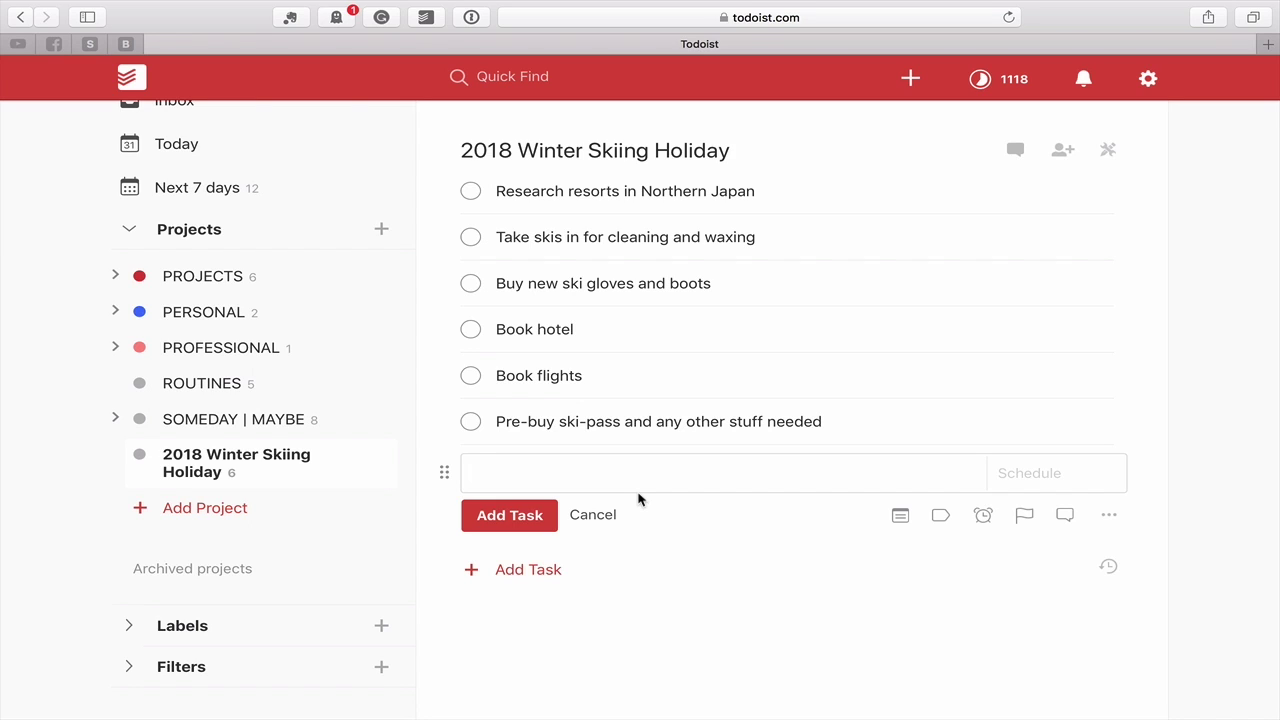
text(!![START PROJECT]!! p2)
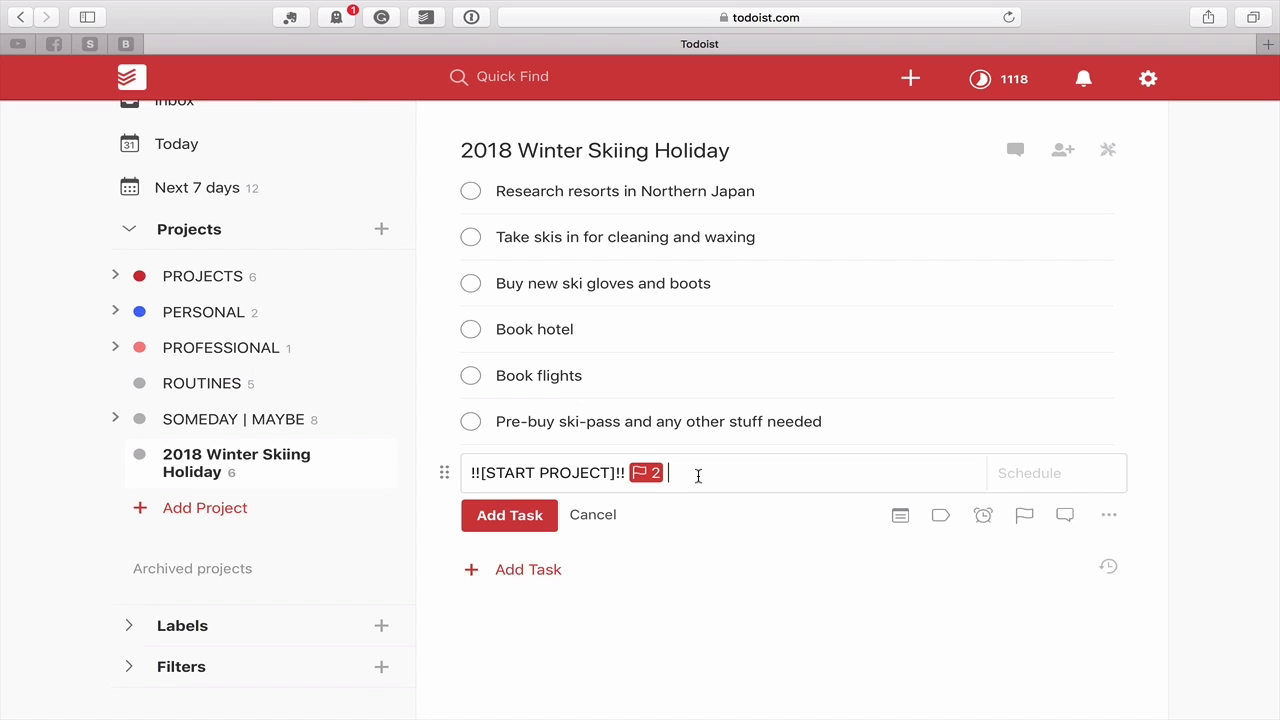
text(2018 Winter Skiing)
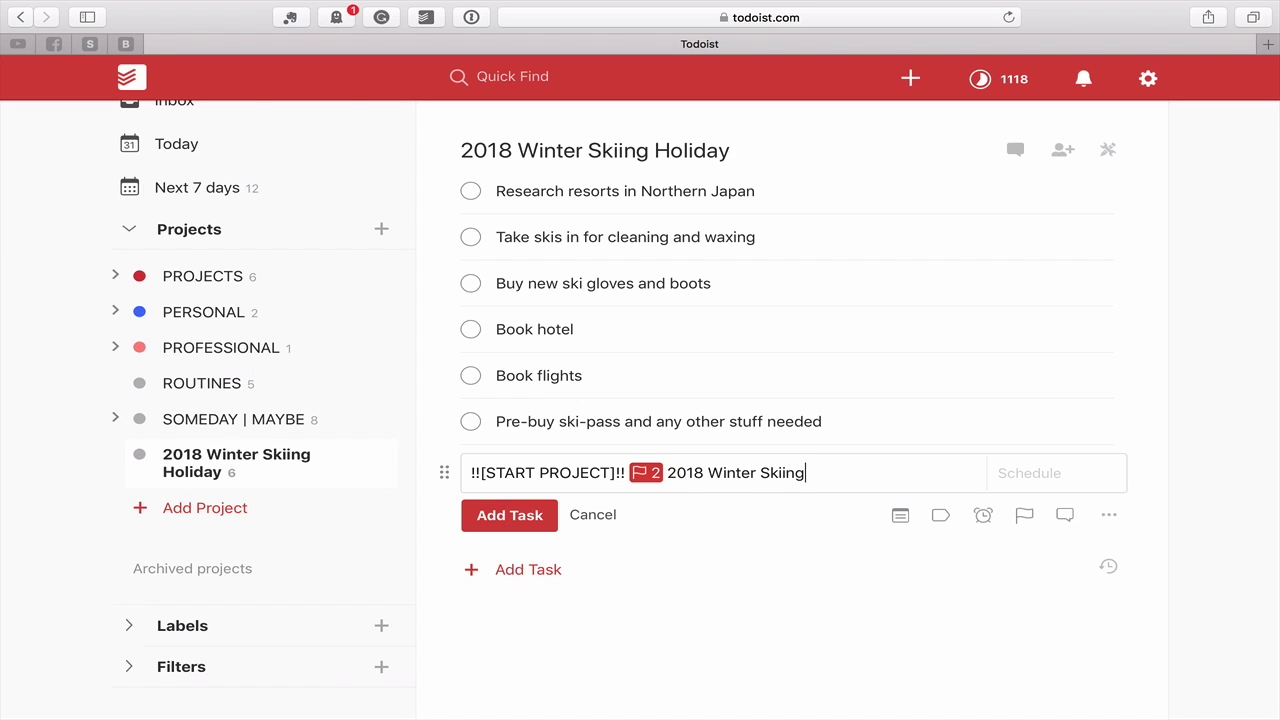
text( Hioliday)
click(1032, 472)
text(30)
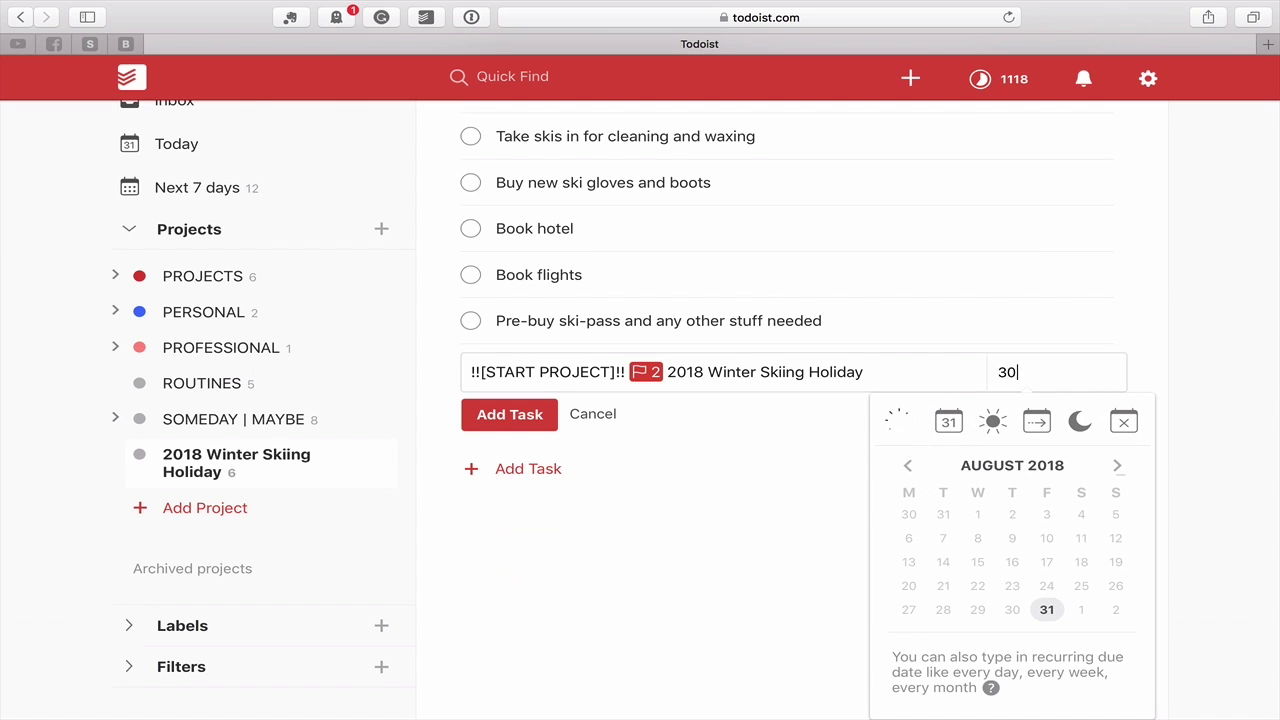
text( Oct)
click(505, 418)
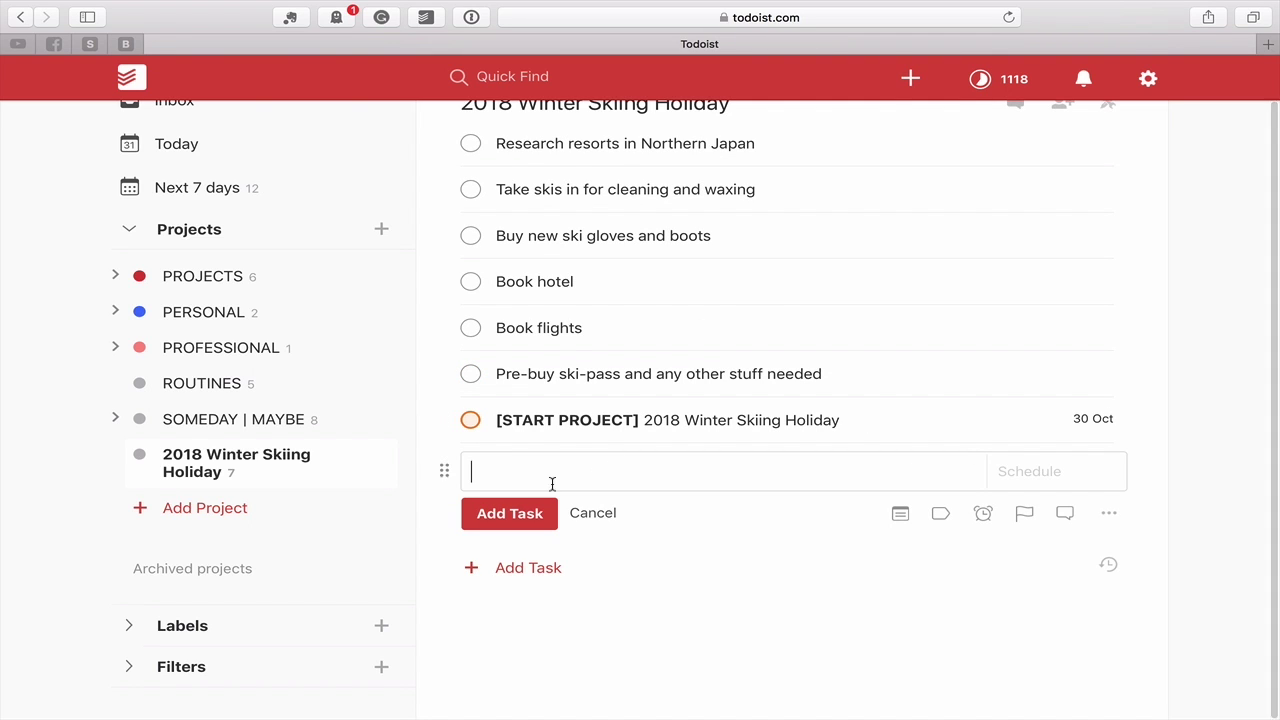
Step: Move the START PROJECT task to the top of the list and nest its project under SOMEDAY | MAYBE
click(600, 517)
drag(443, 466, 443, 191)
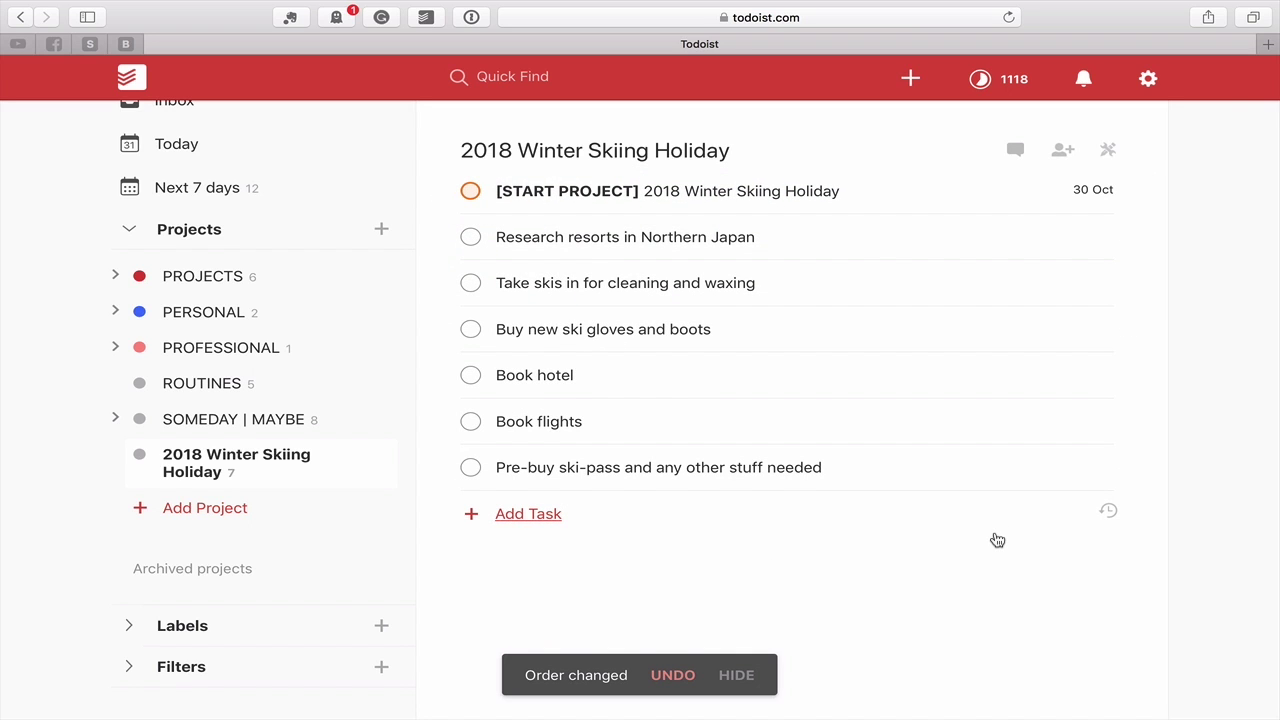
drag(114, 456, 150, 464)
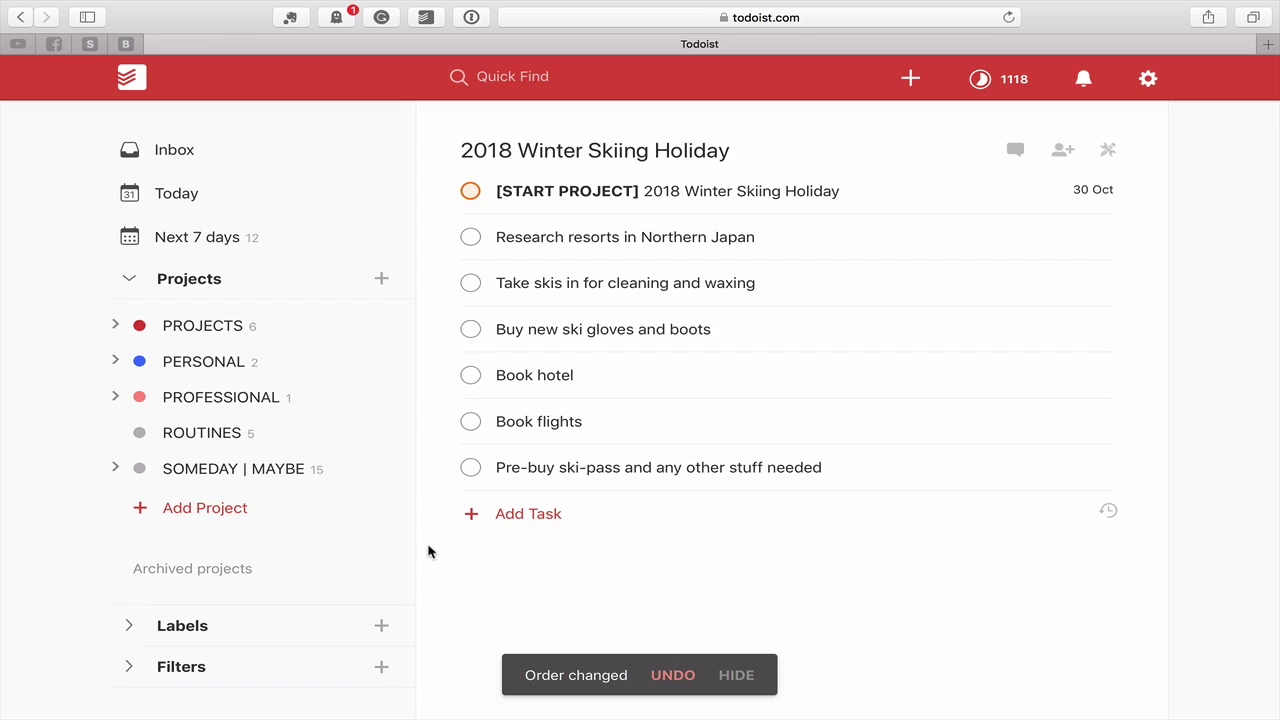
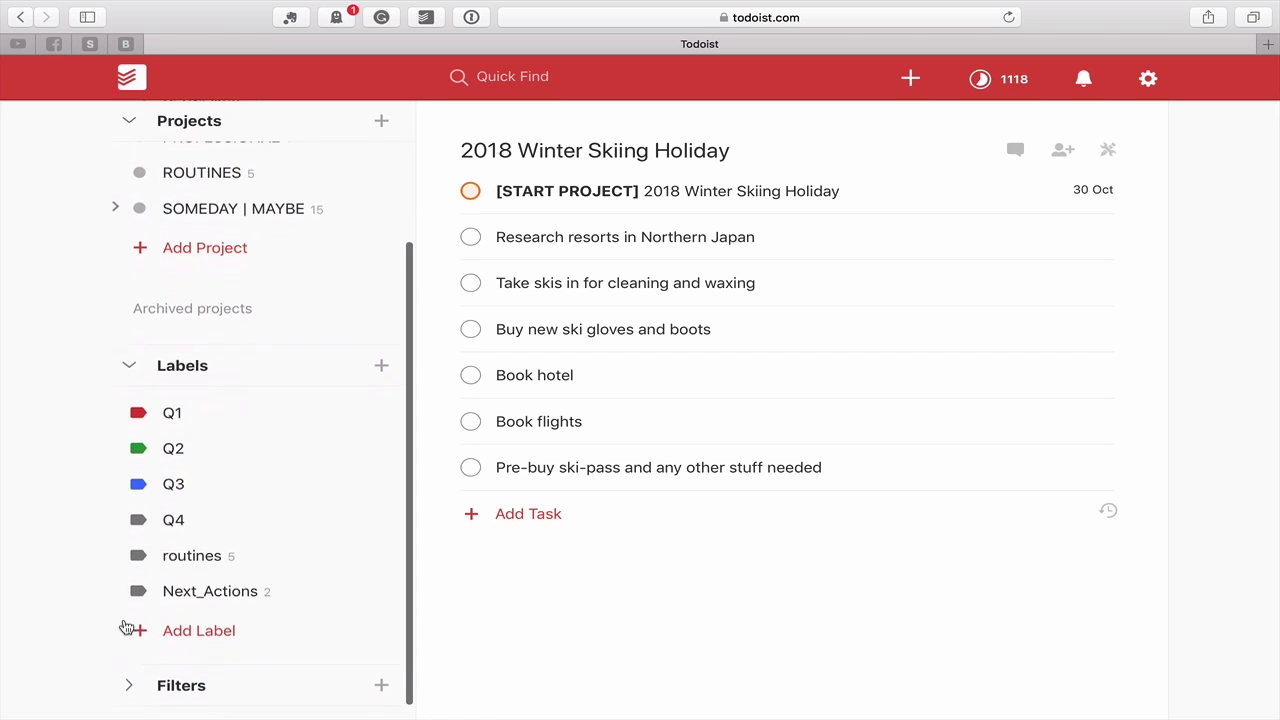
Step: Review the tasks labelled Next_Actions and reopen the 2018 Winter Skiing Holiday project under SOMEDAY | MAYBE
click(200, 594)
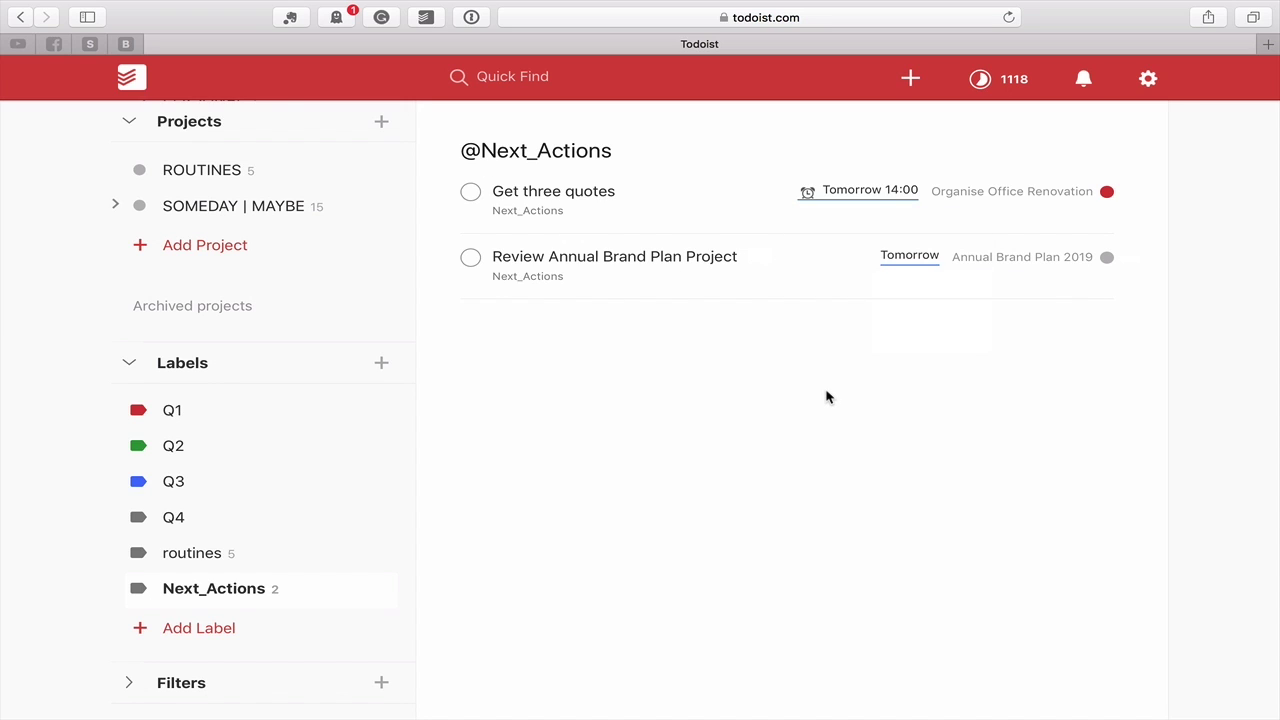
scroll(253, 578, up, 1)
scroll(253, 580, up, 3)
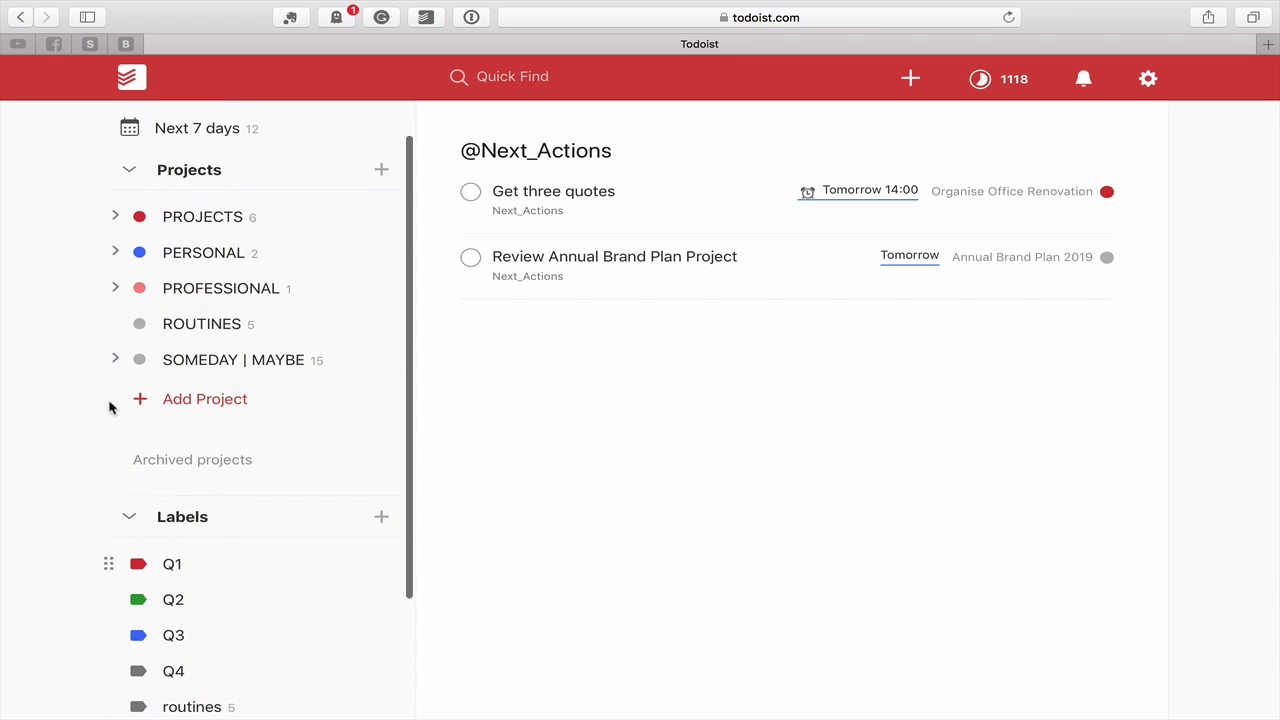
click(115, 360)
click(227, 497)
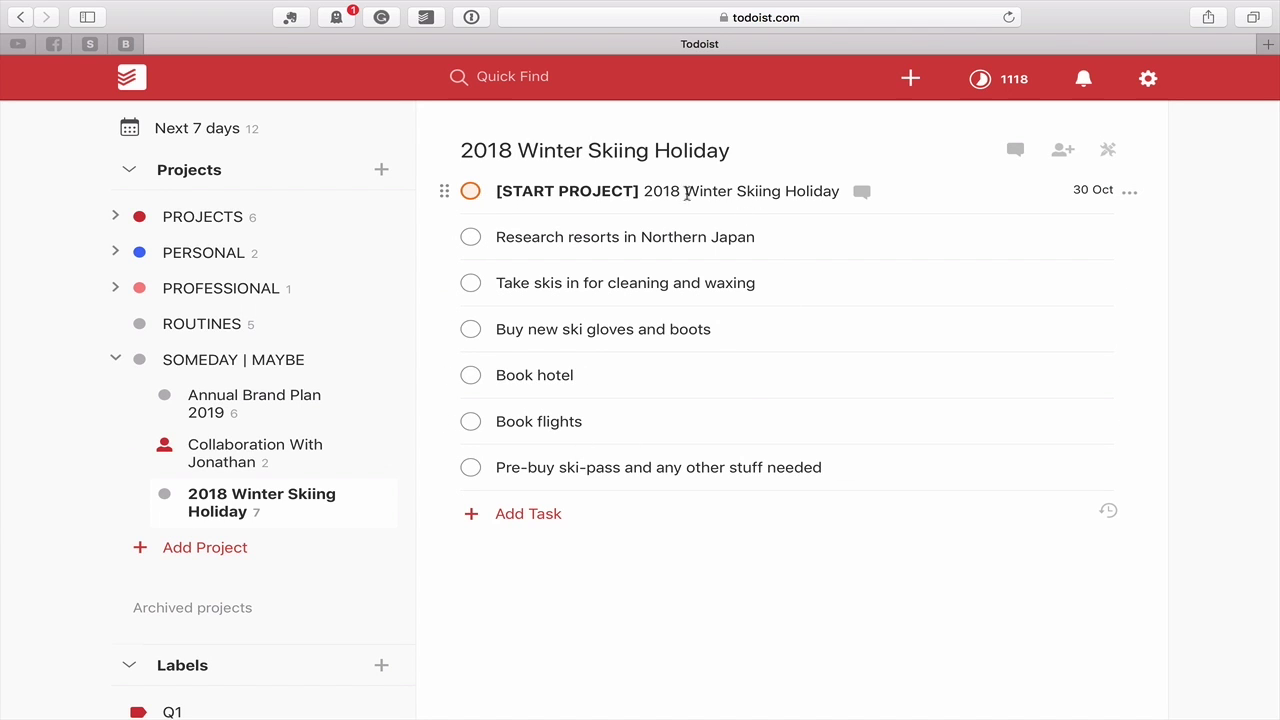
Step: Delete the START PROJECT prefix from the first task and give the task the Next_Actions label
drag(643, 191, 471, 197)
key(BackSpace)
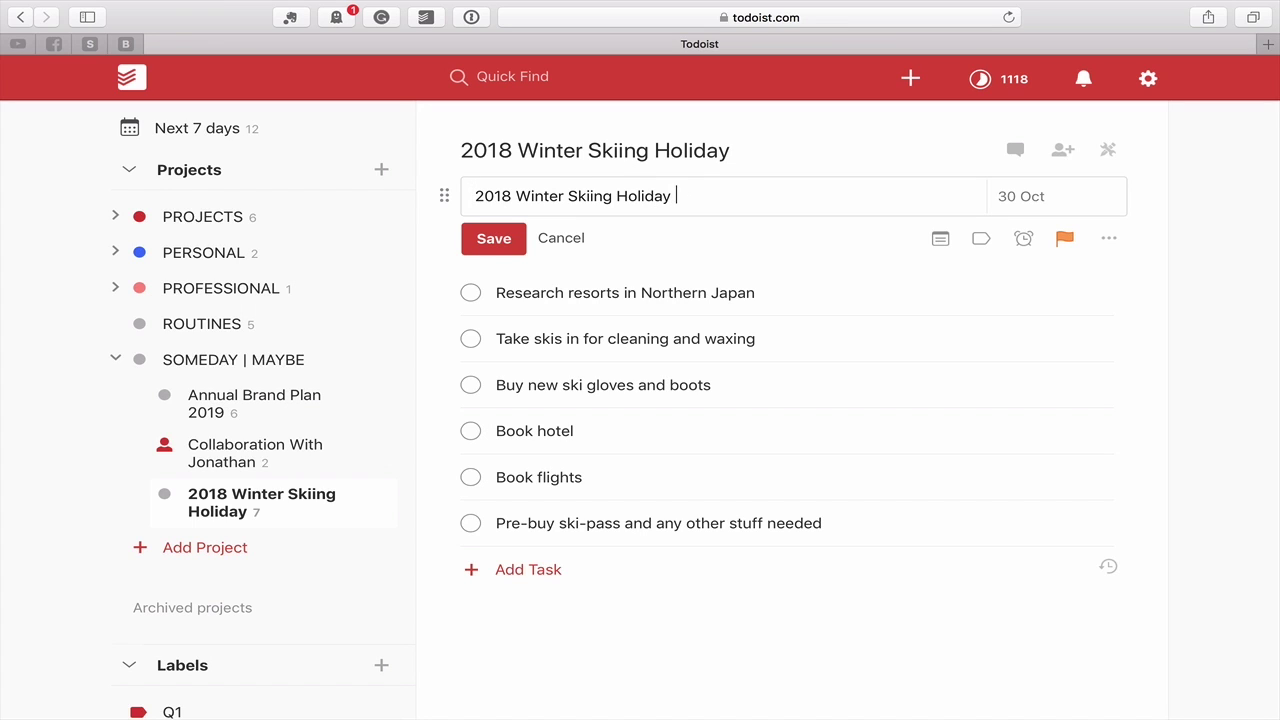
text(@n)
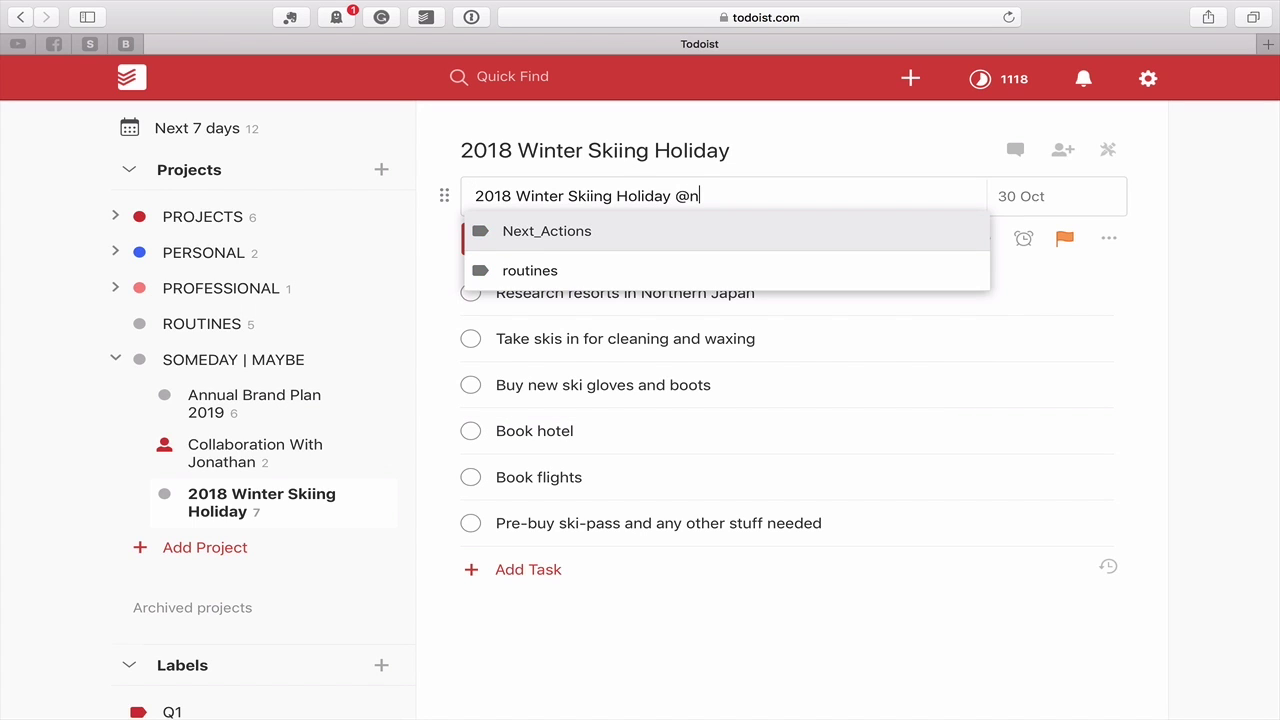
key(Return)
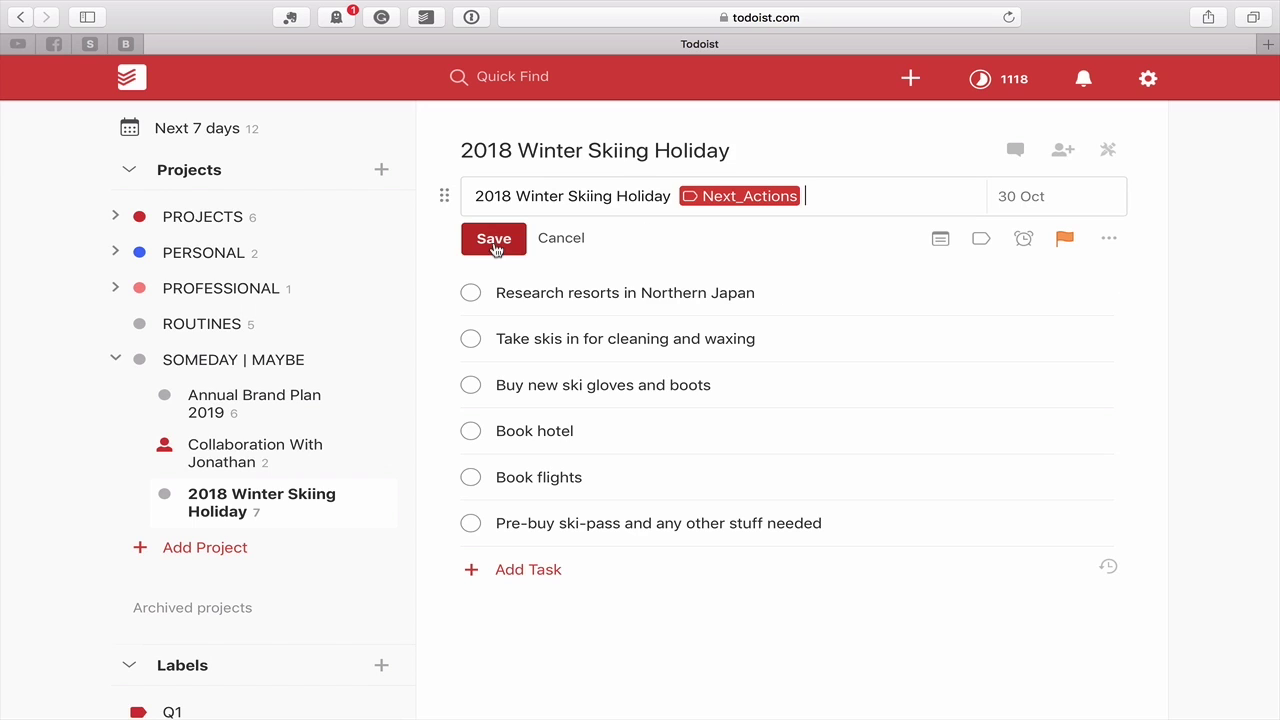
Step: Reset the first task's priority to none and clear its due date, saving the task
click(1064, 242)
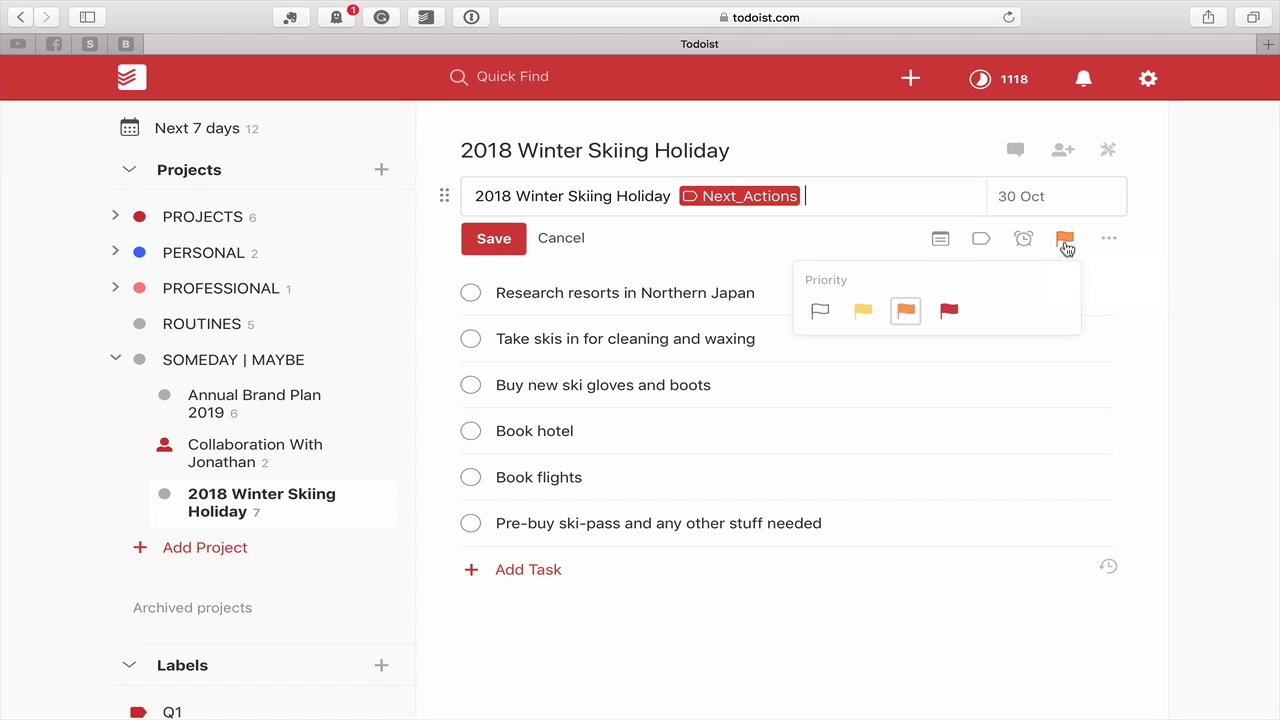
click(820, 311)
key(Return)
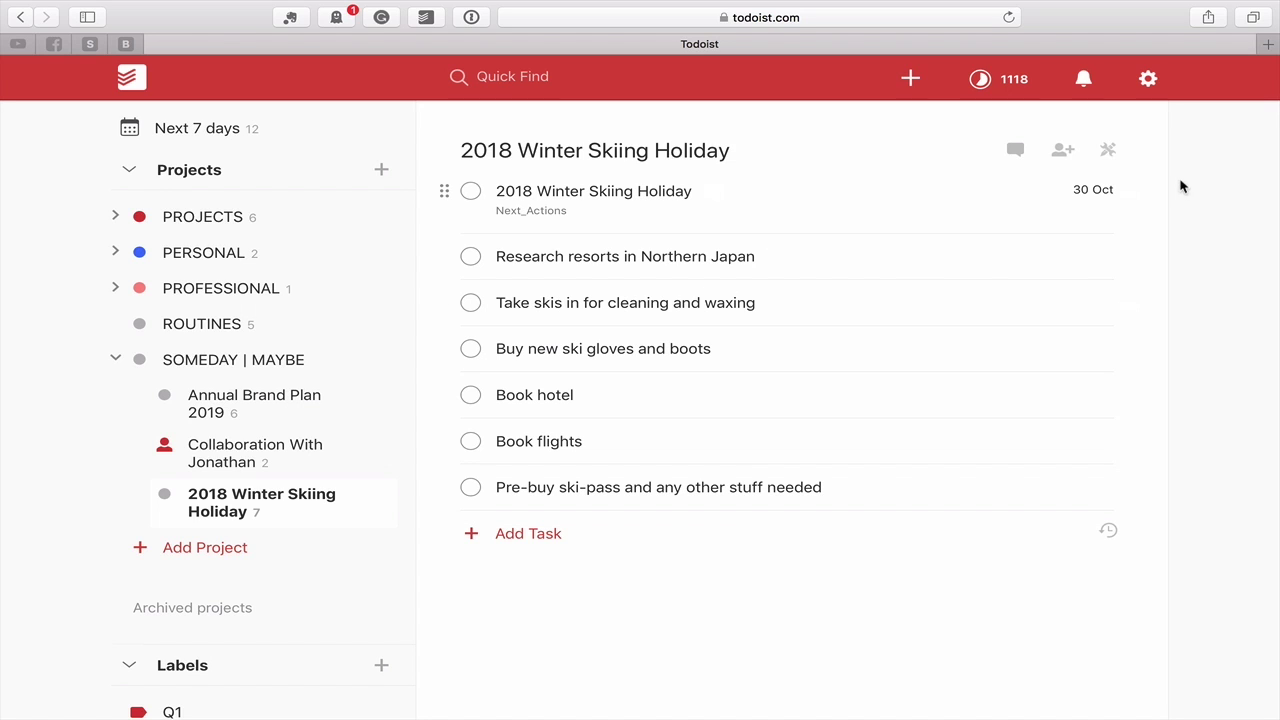
click(1096, 189)
click(1016, 195)
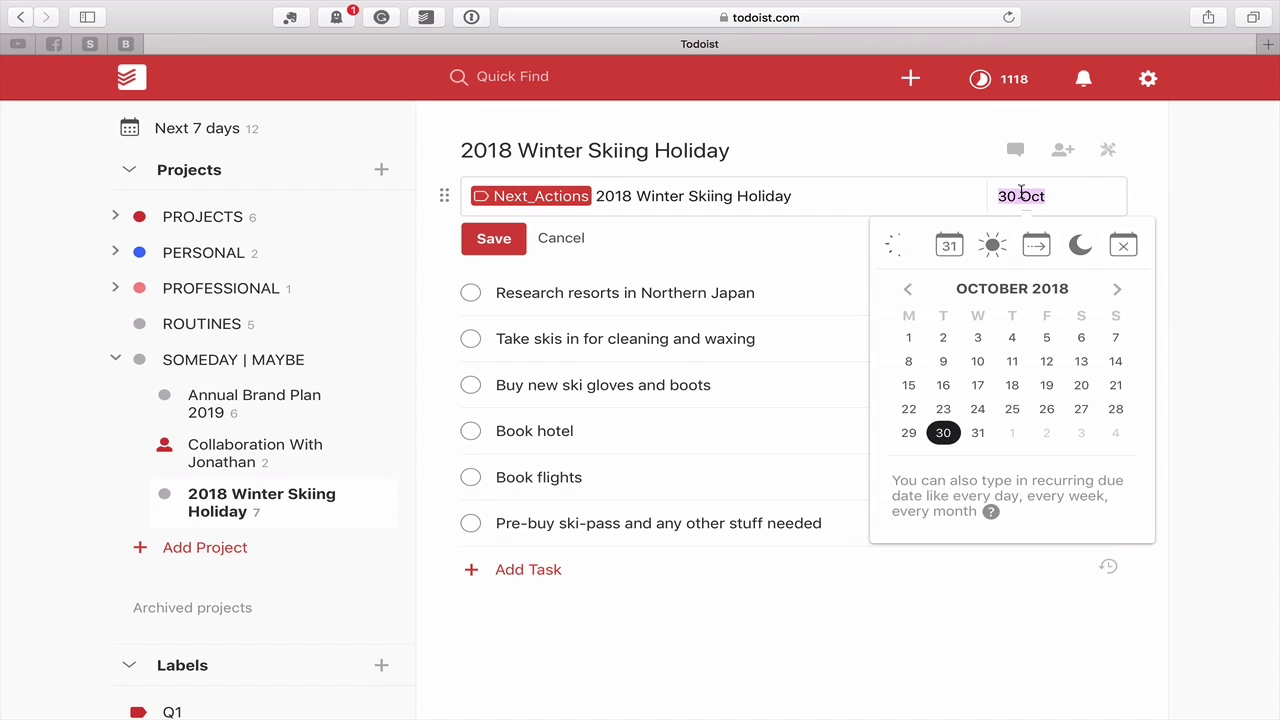
key(BackSpace)
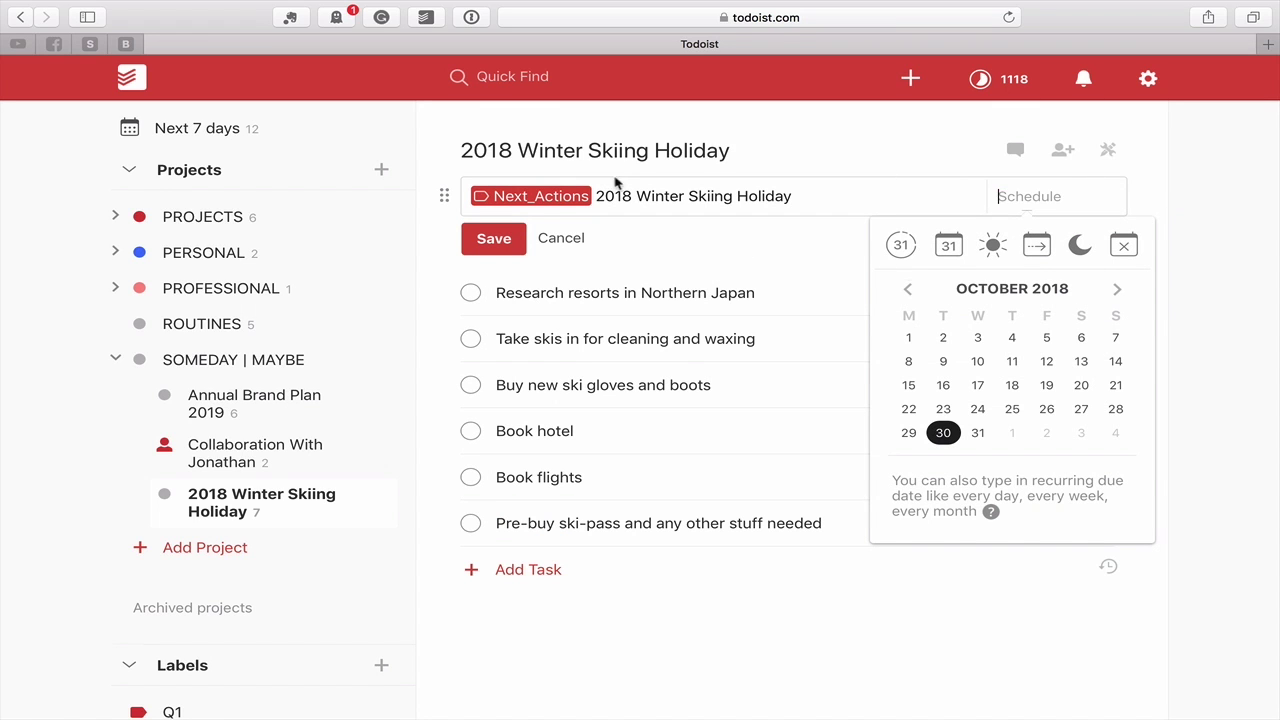
click(494, 240)
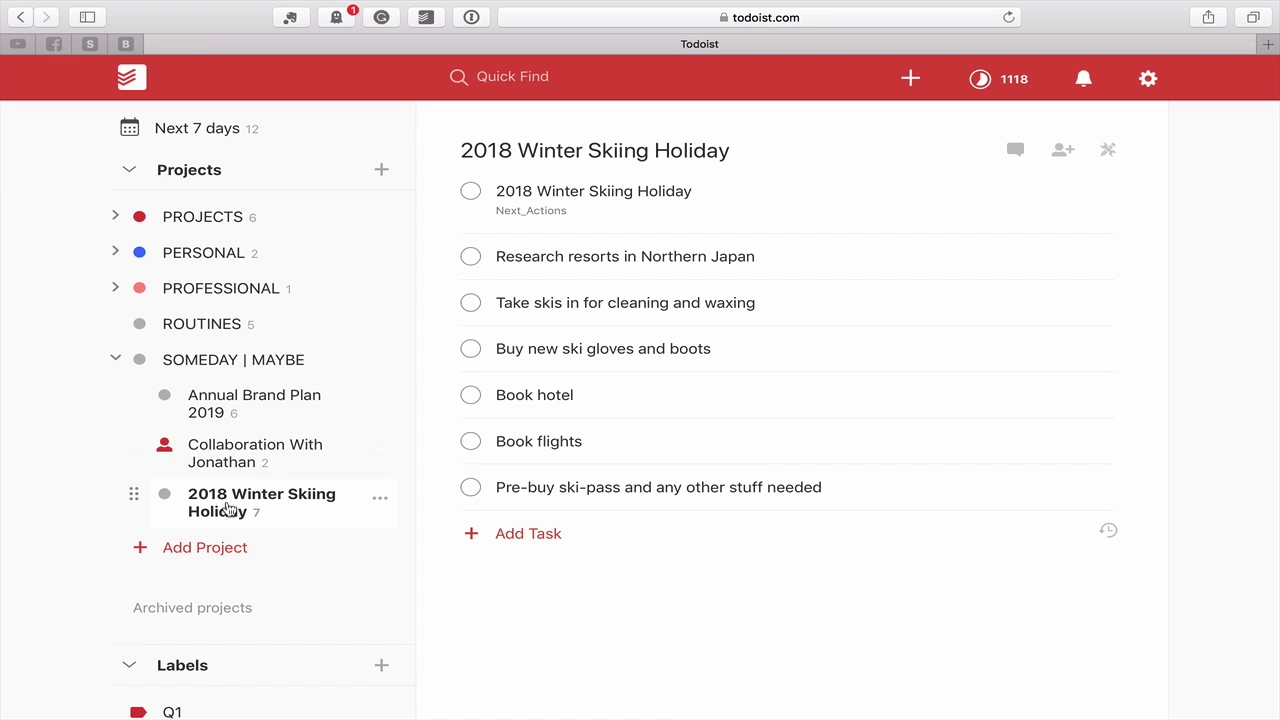
Step: Review the tasks under the Next_Actions label and collapse the label list
scroll(190, 666, down, 1)
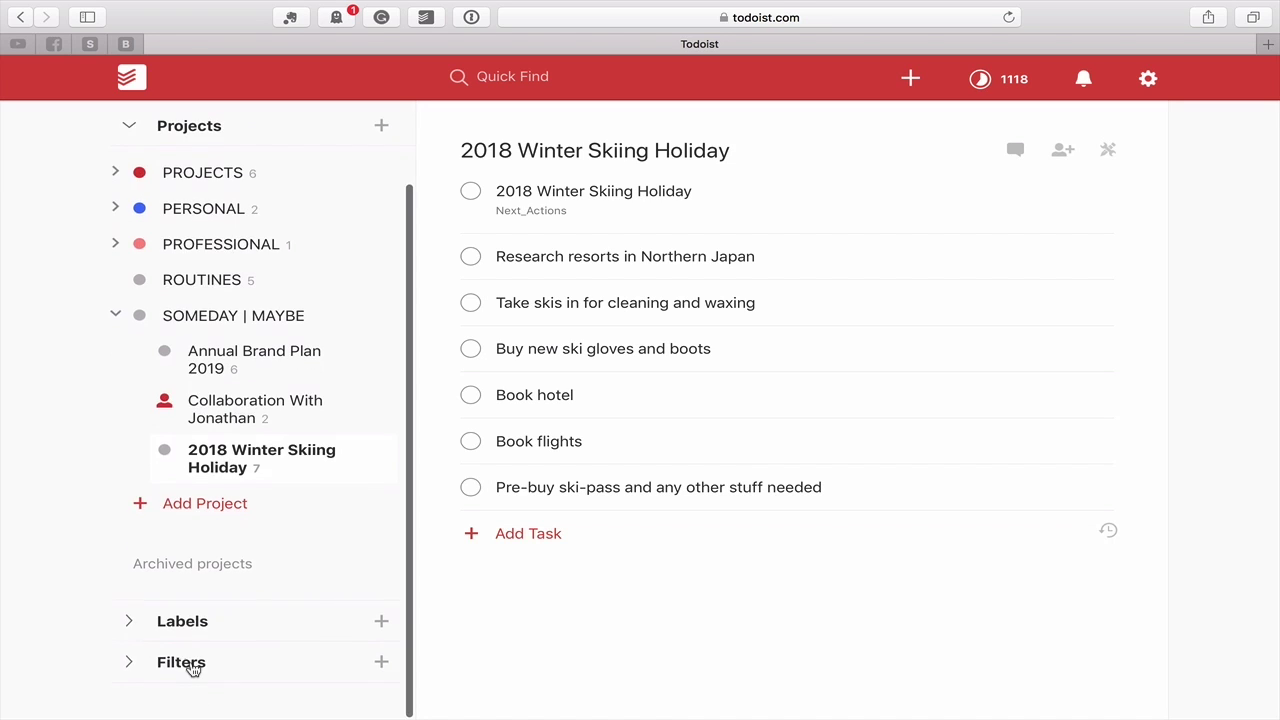
click(126, 628)
scroll(129, 634, down, 3)
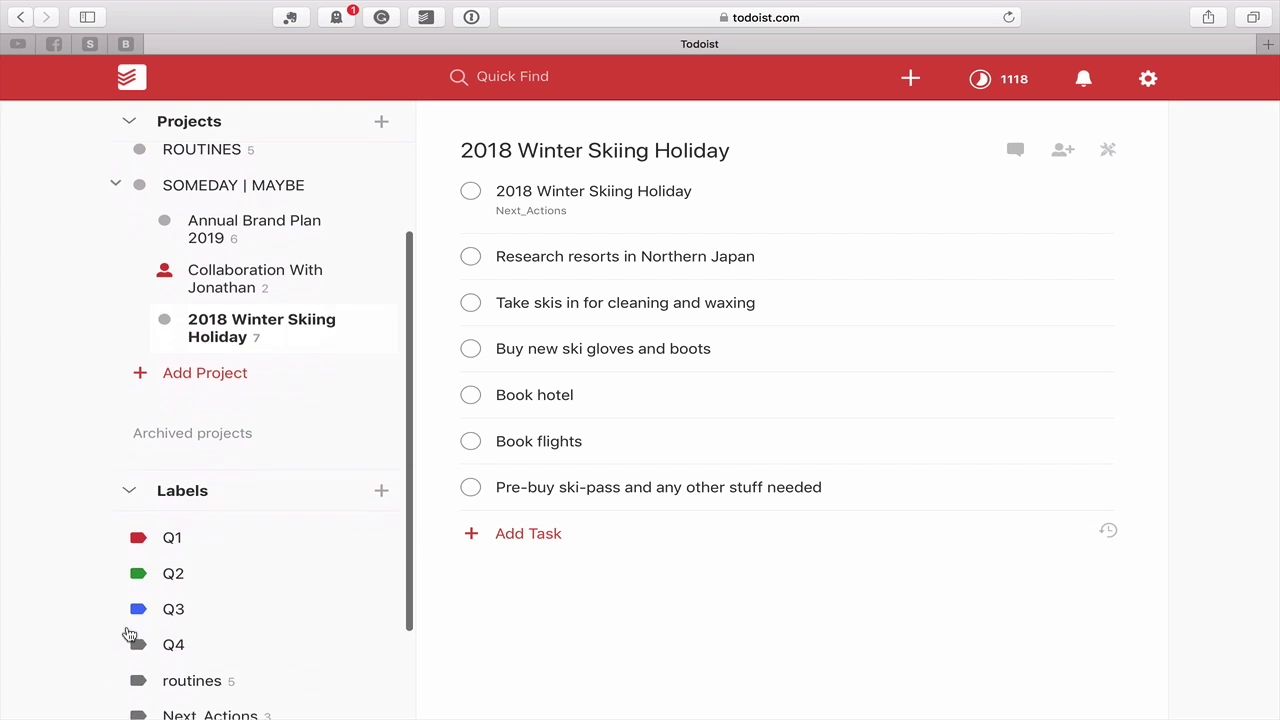
click(190, 713)
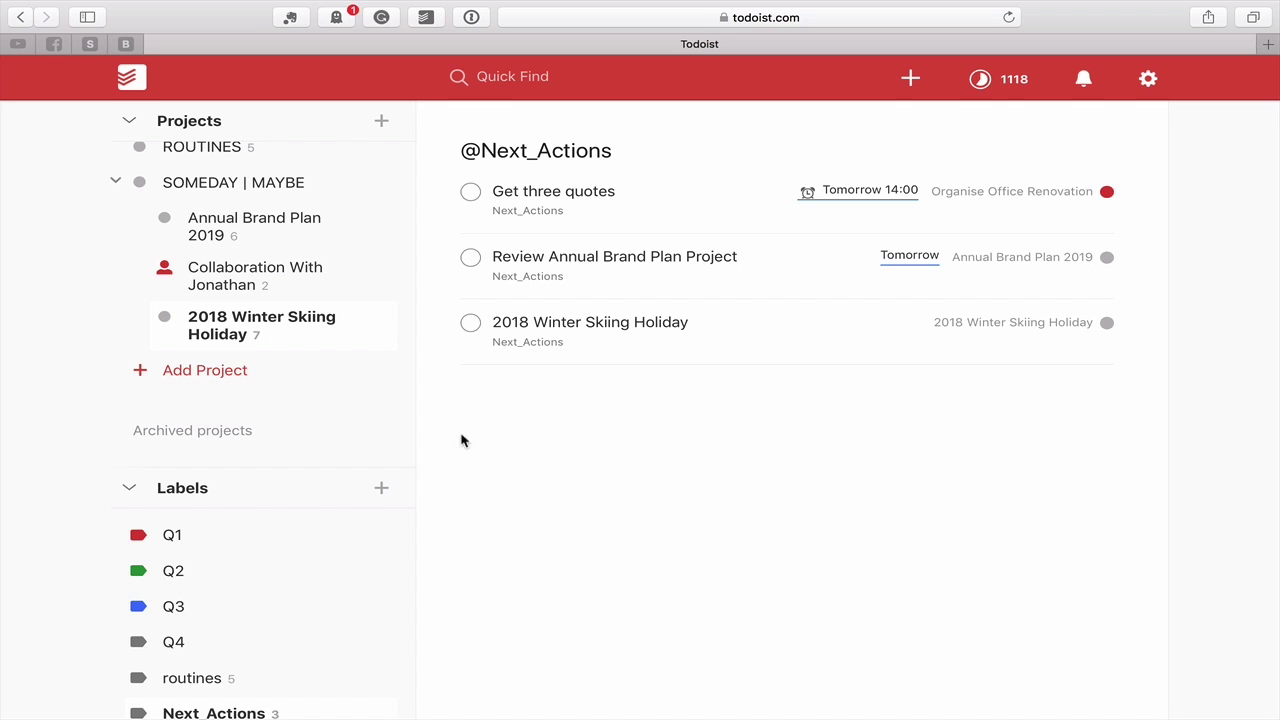
click(128, 488)
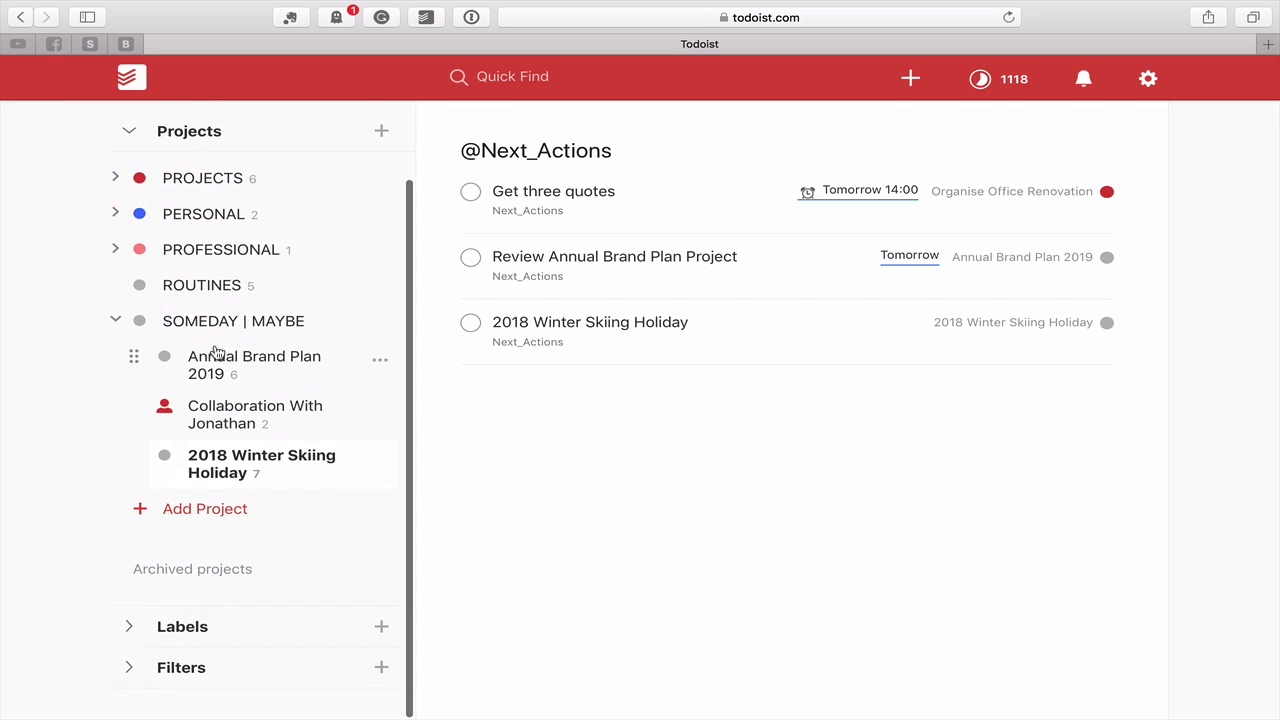
Step: In the 2018 Winter Skiing Holiday project, put "!![START PROJECT]!!" and priority 2 before the first task's title
click(224, 466)
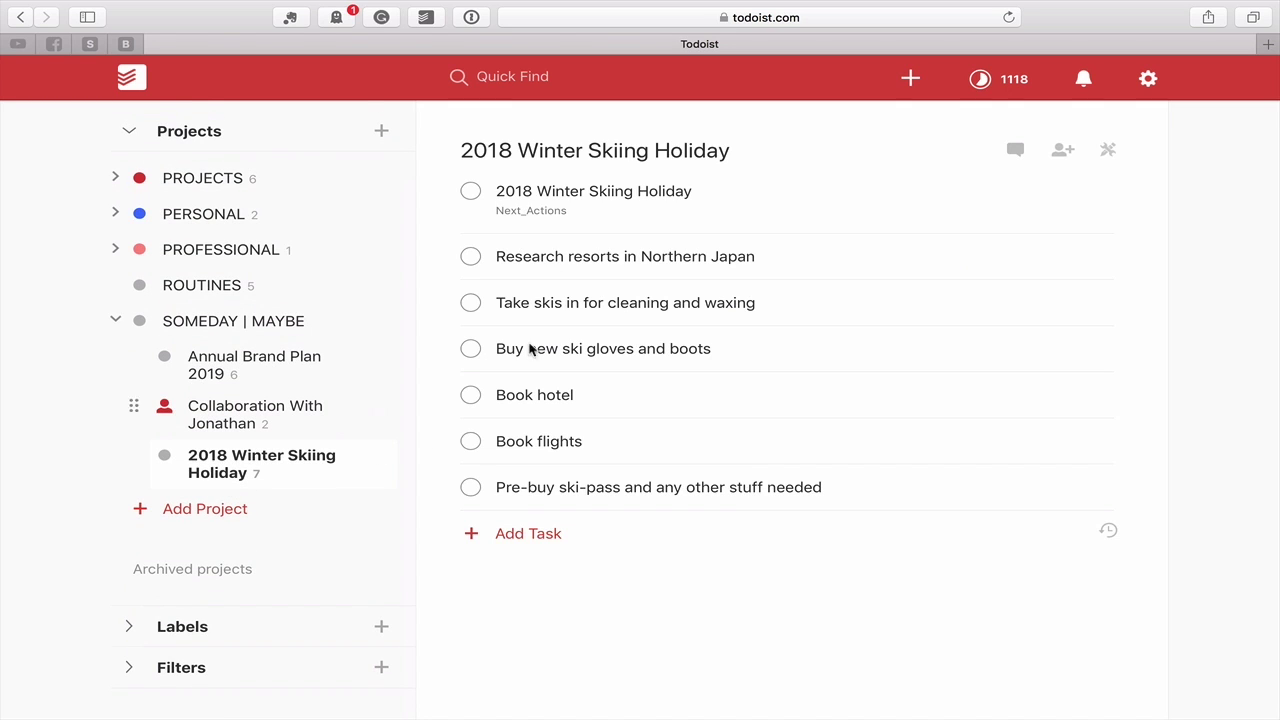
click(520, 192)
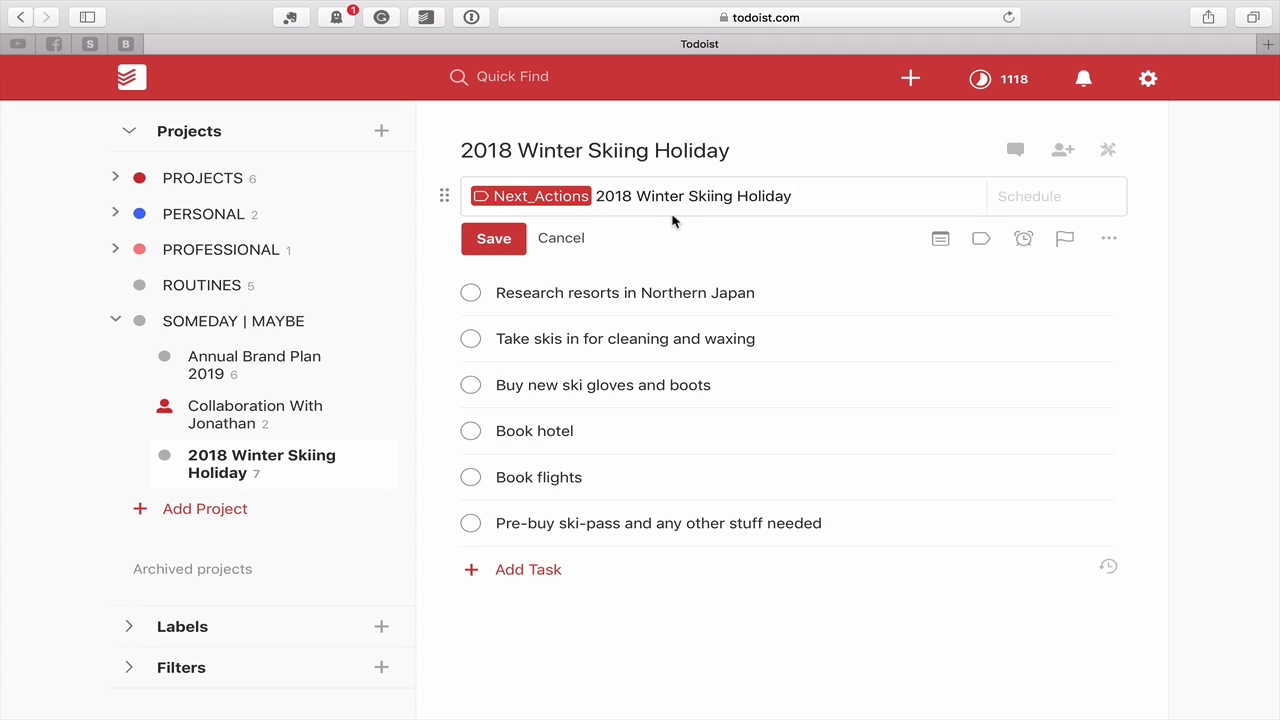
text(!![START PROJECT]!! p2)
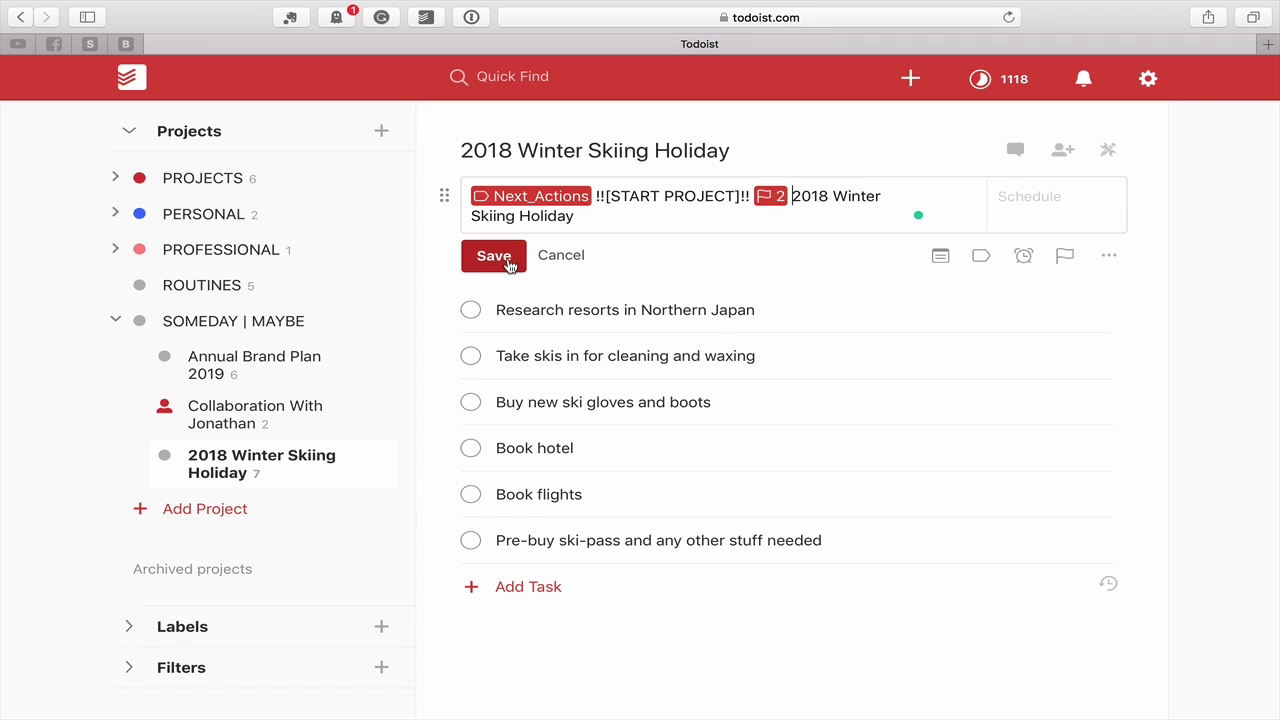
Step: Remove the Next_Actions label from the START PROJECT task
click(596, 197)
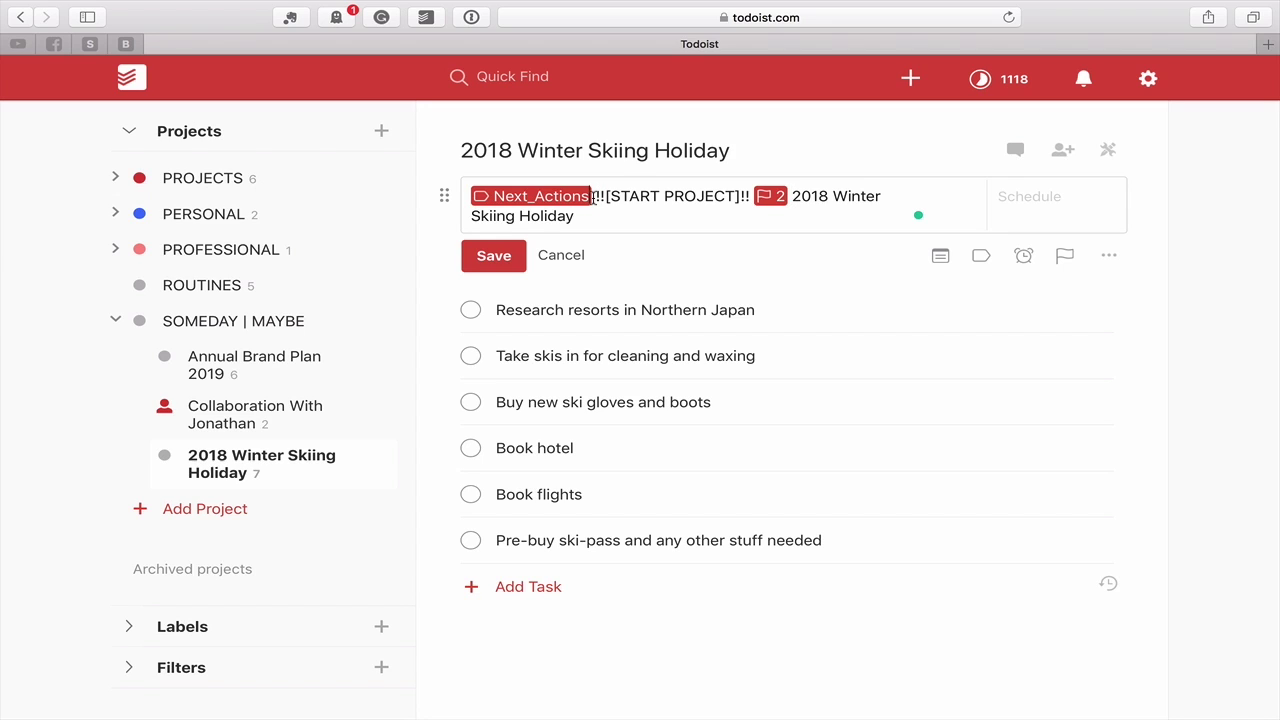
key(BackSpace)
key(BackSpace)
key(BackSpace)
key(BackSpace)
key(BackSpace)
key(BackSpace)
key(BackSpace)
key(BackSpace)
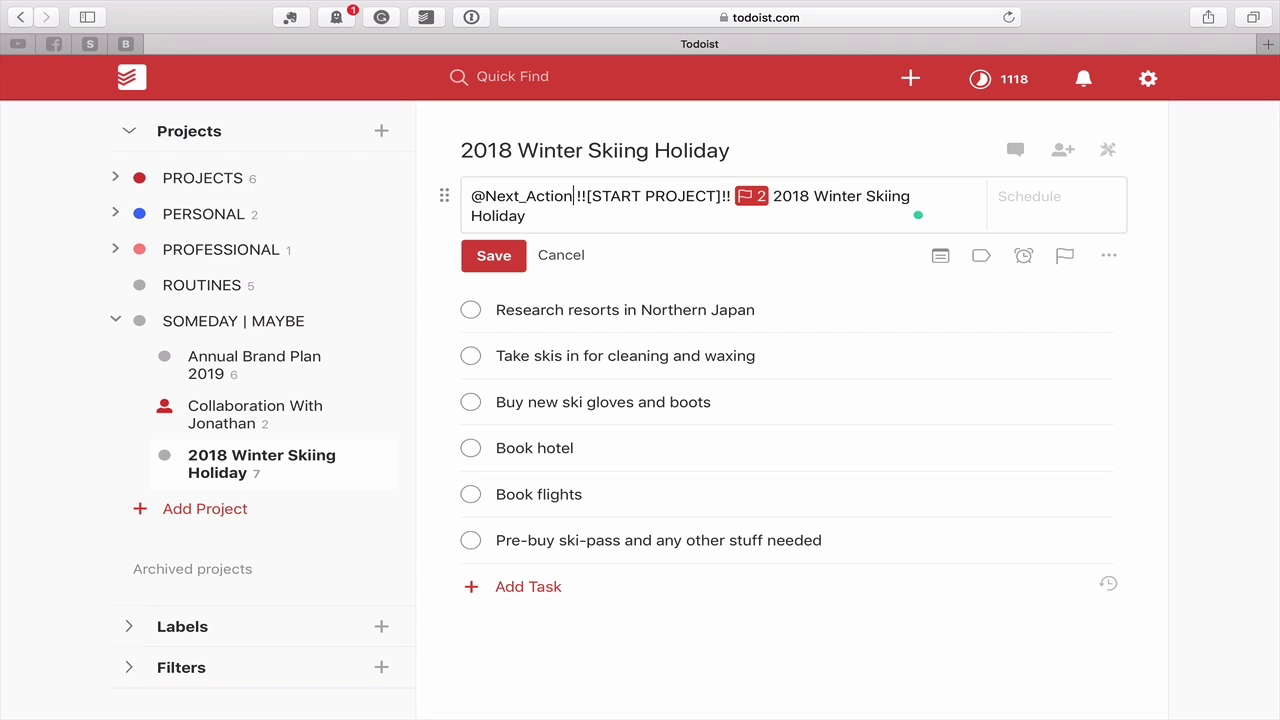
key(BackSpace)
key(BackSpace)
key(BackSpace)
key(BackSpace)
key(BackSpace)
key(BackSpace)
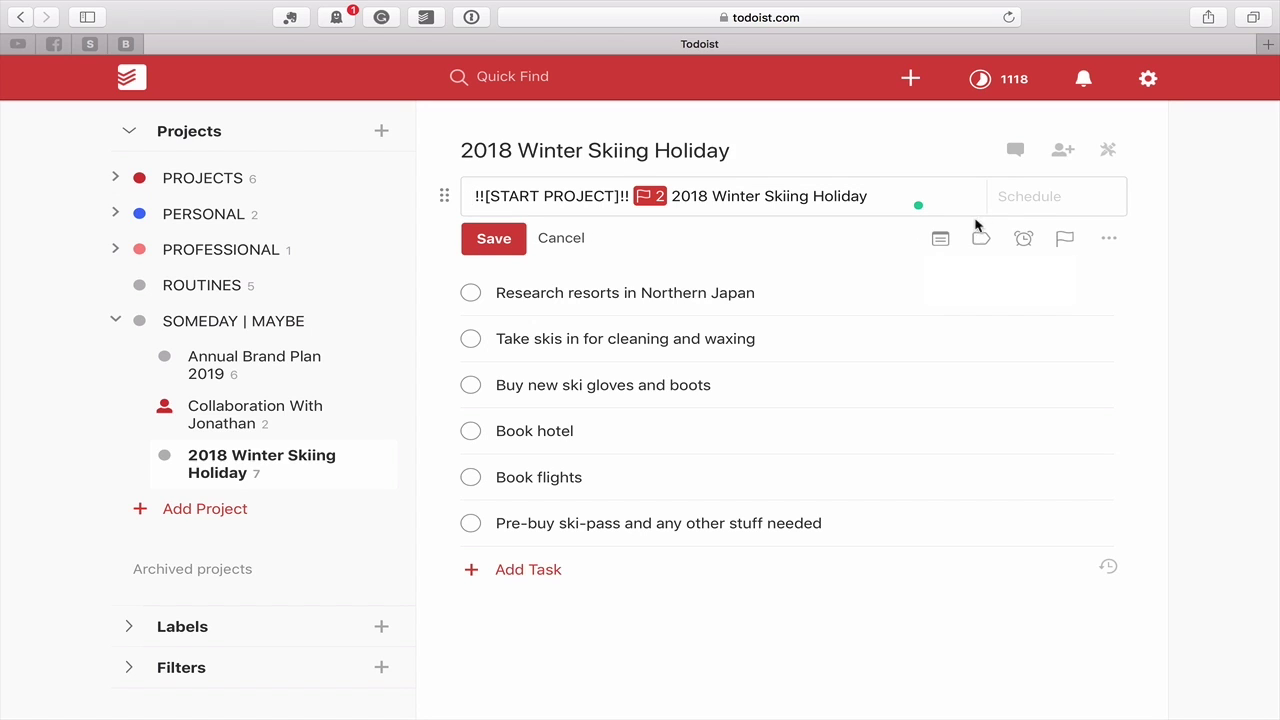
Step: Set the START PROJECT task's due date to 30 Oct and save it
click(1016, 200)
text(30 )
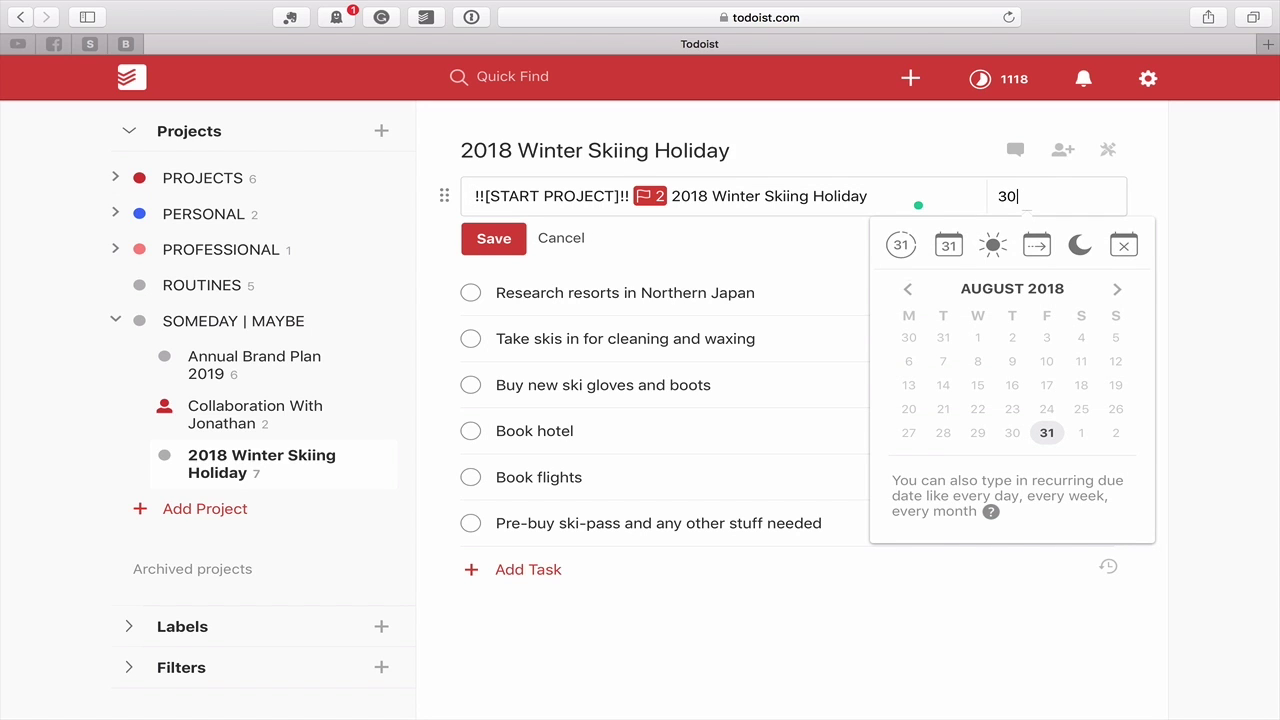
text(Oct)
key(Return)
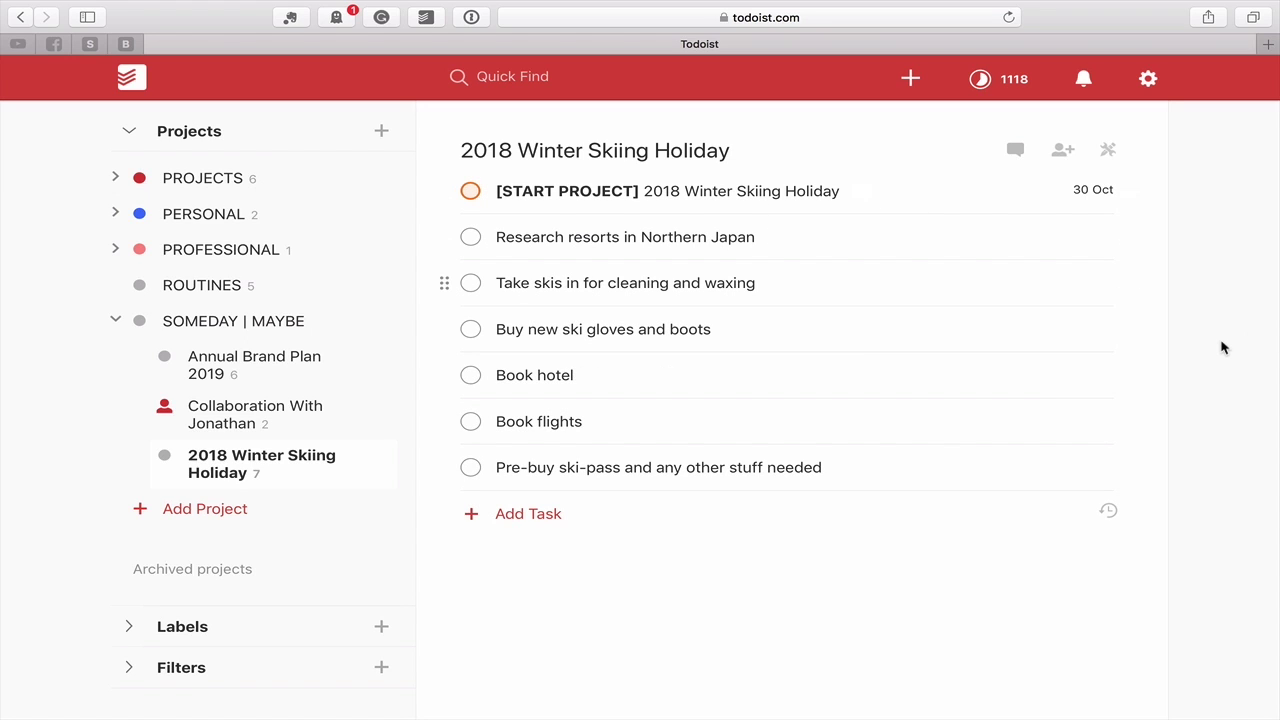